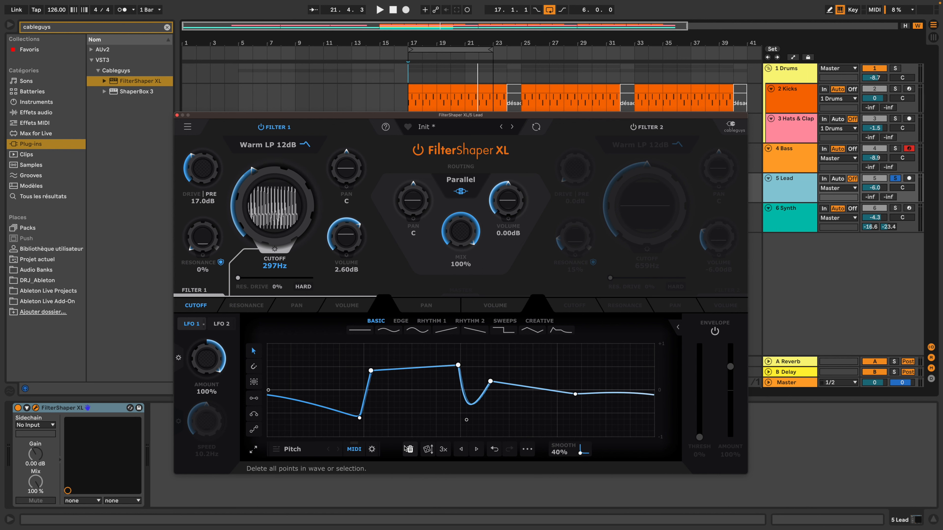
# Step: Randomize the positions of the LFO 1 cutoff wave points three times
pyautogui.click(428, 450)
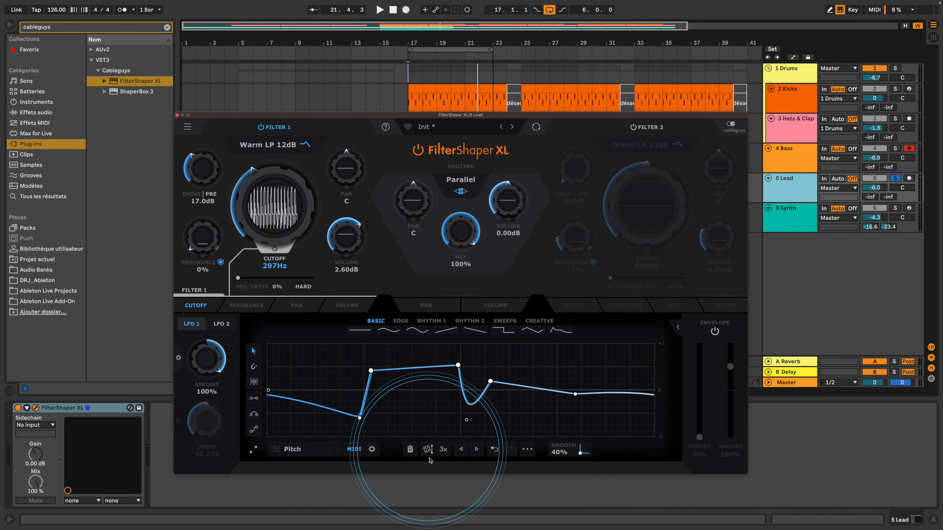
pyautogui.click(428, 450)
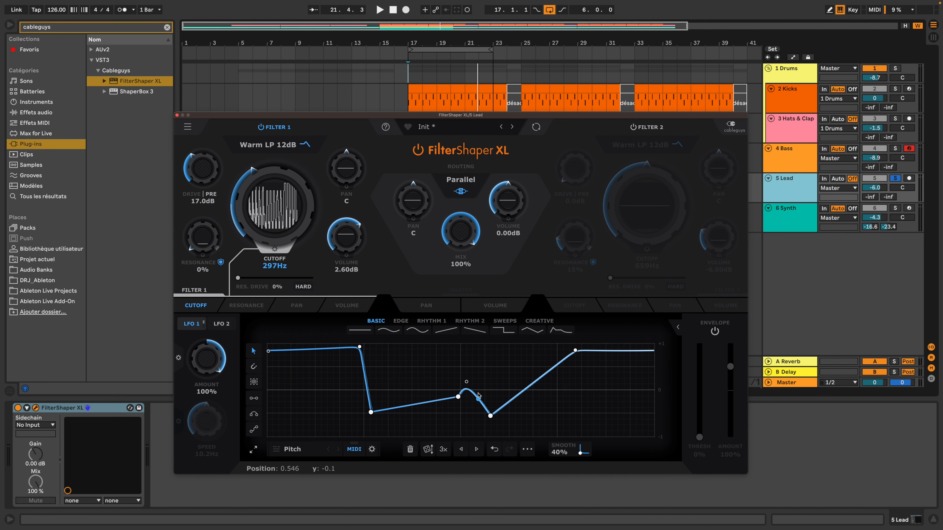
pyautogui.click(428, 450)
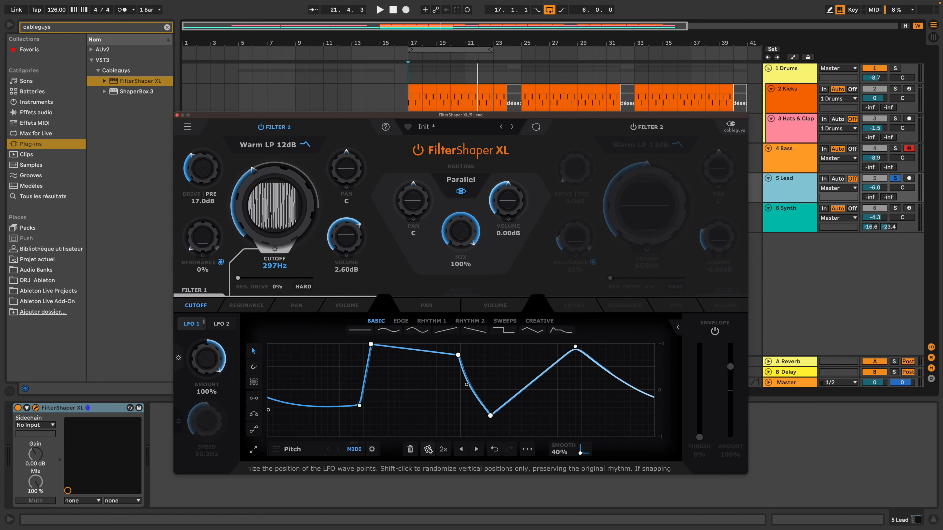
# Step: Double the entire LFO 1 cutoff wave five times in a row
pyautogui.click(444, 449)
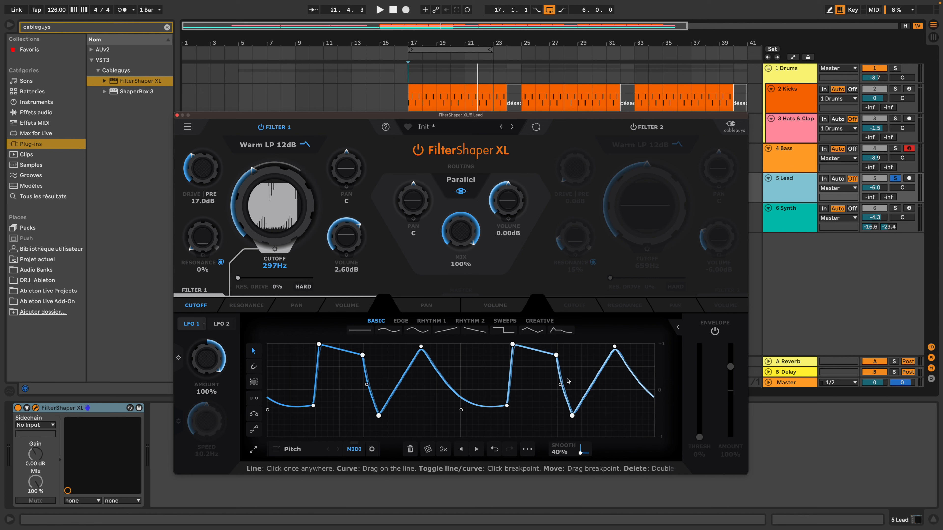
pyautogui.click(443, 449)
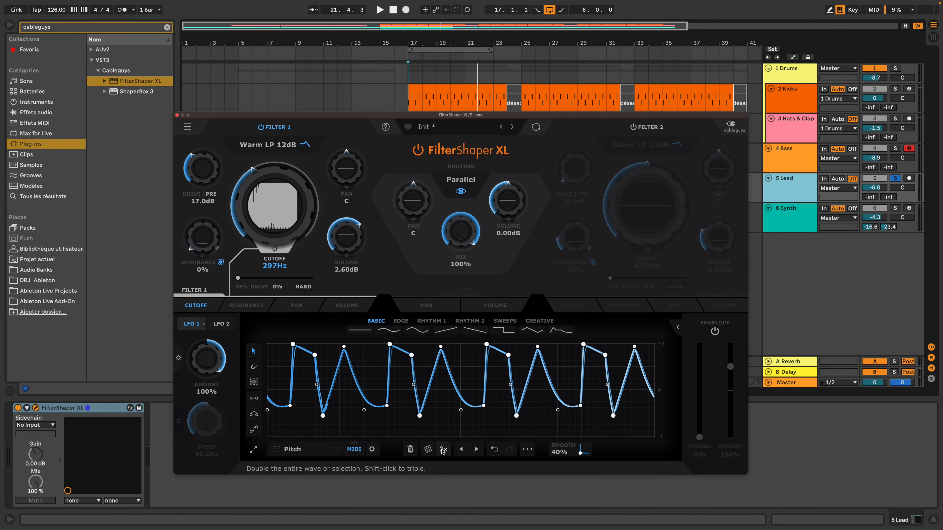
pyautogui.click(443, 450)
pyautogui.click(443, 449)
pyautogui.click(443, 449)
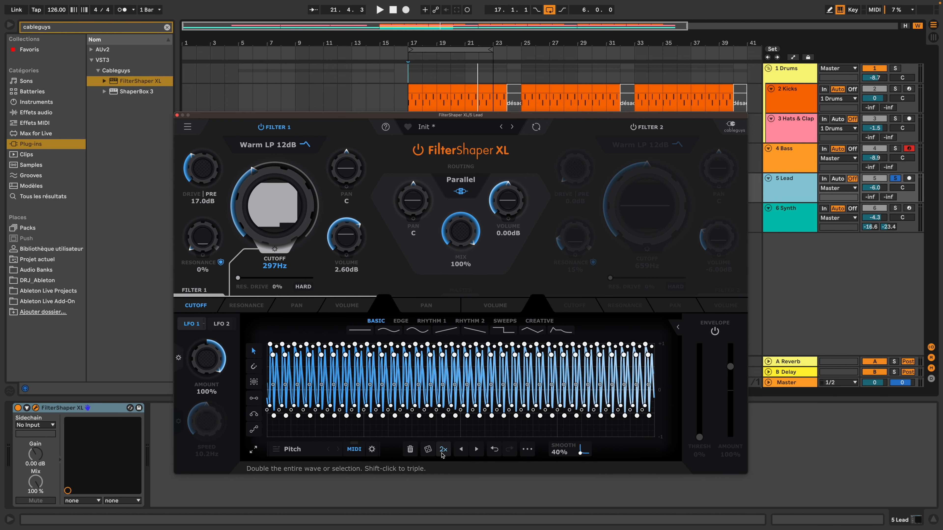
# Step: Undo all the doublings of the LFO 1 cutoff wave
pyautogui.click(493, 450)
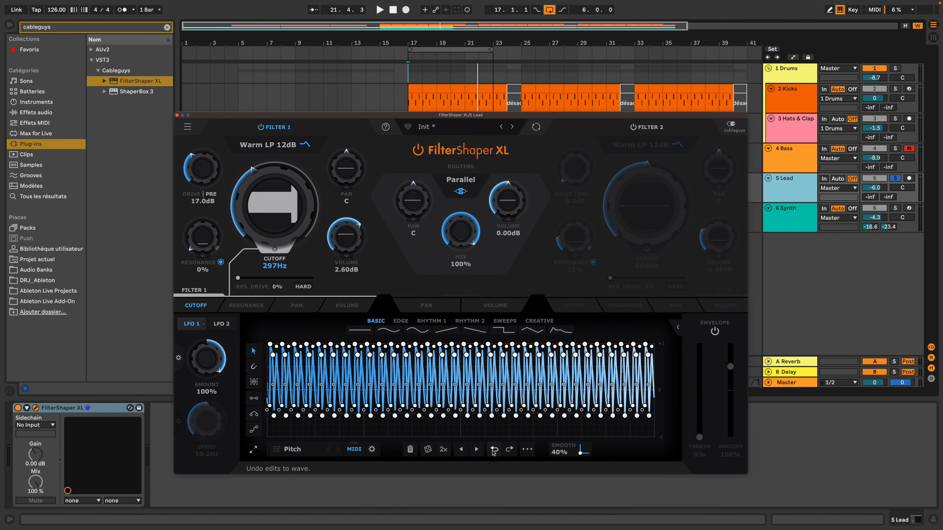
pyautogui.click(494, 449)
pyautogui.click(493, 449)
pyautogui.click(493, 449)
pyautogui.click(494, 449)
pyautogui.click(494, 449)
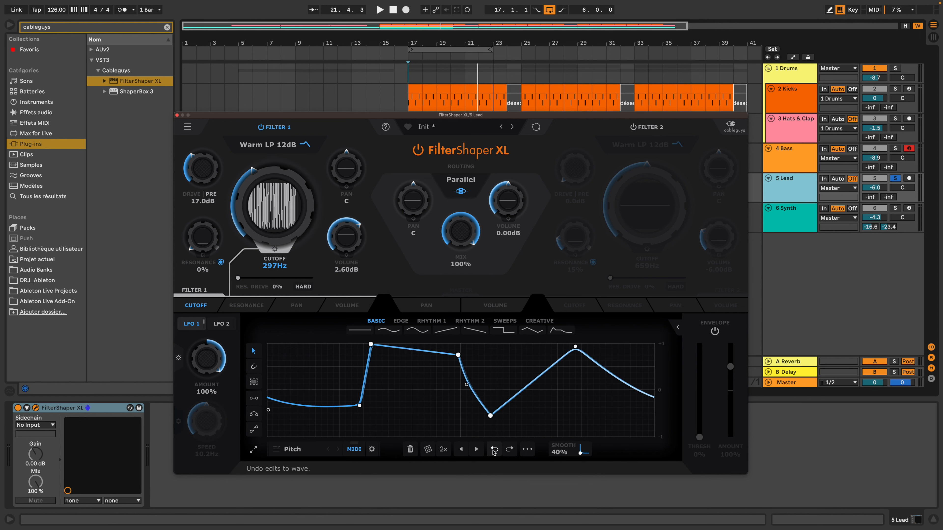
# Step: Shift the LFO 1 cutoff wave five steps to the right and four steps back to the left
pyautogui.click(476, 450)
pyautogui.click(476, 449)
pyautogui.click(476, 449)
pyautogui.click(477, 450)
pyautogui.click(477, 449)
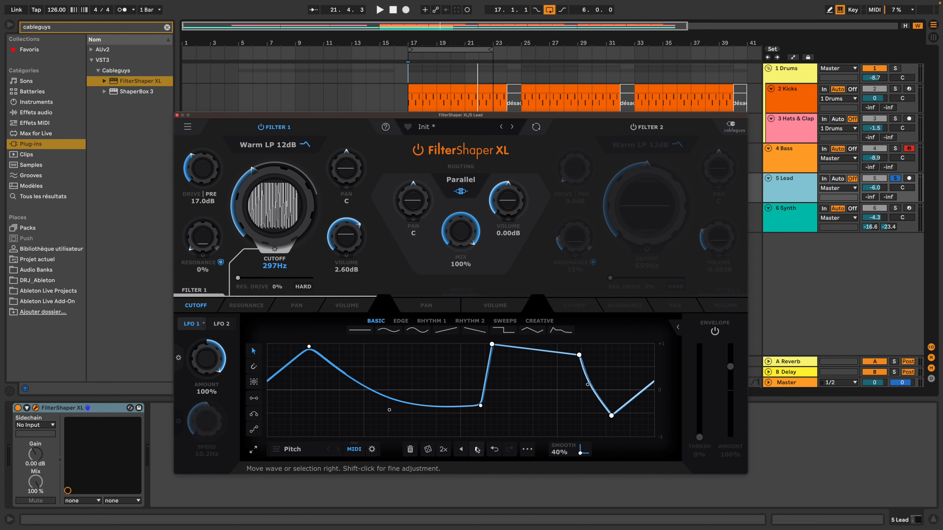
pyautogui.click(460, 449)
pyautogui.click(460, 449)
pyautogui.click(460, 449)
pyautogui.click(460, 449)
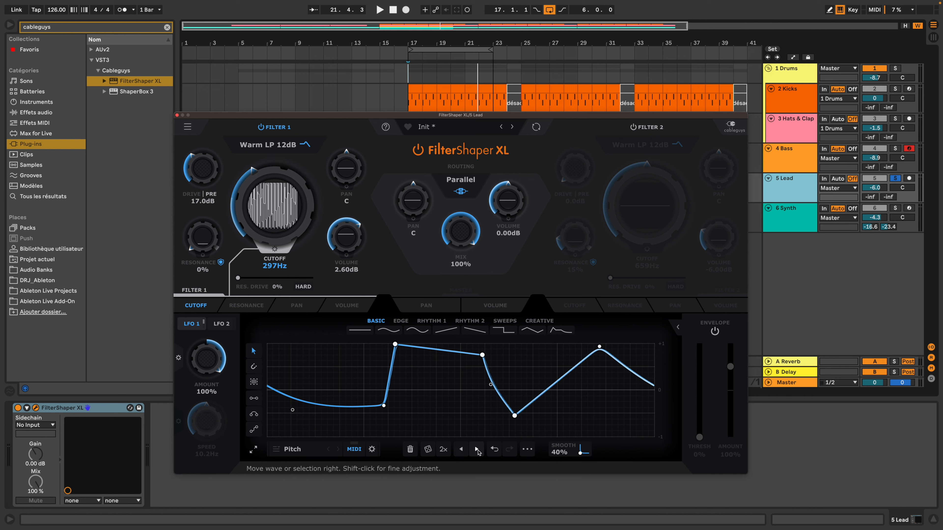
# Step: Select all points of the LFO 1 cutoff wave, move them to the grid and clear the selection
pyautogui.click(530, 449)
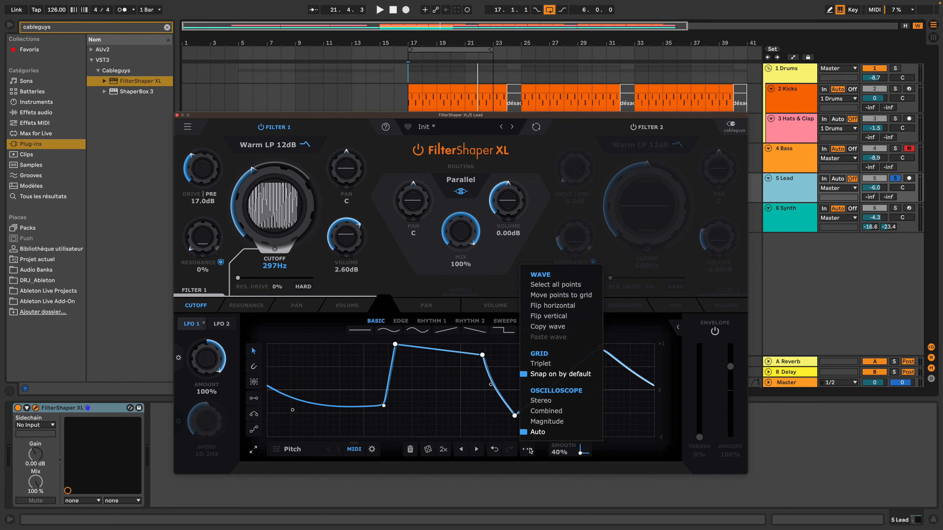
pyautogui.click(556, 288)
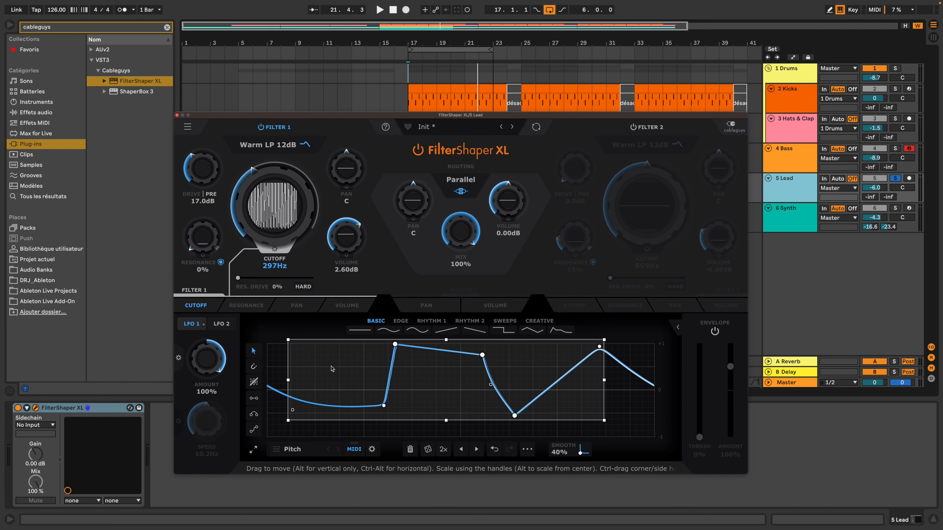
pyautogui.click(527, 450)
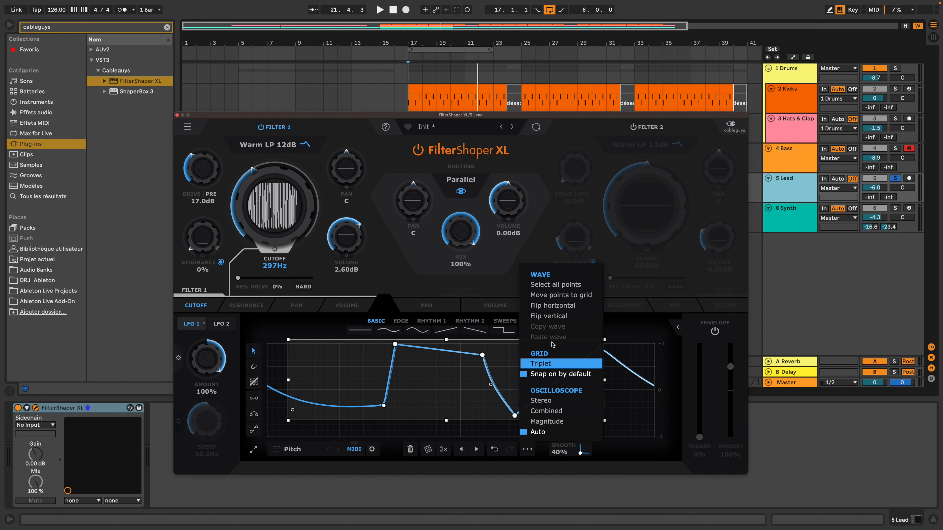
pyautogui.click(562, 295)
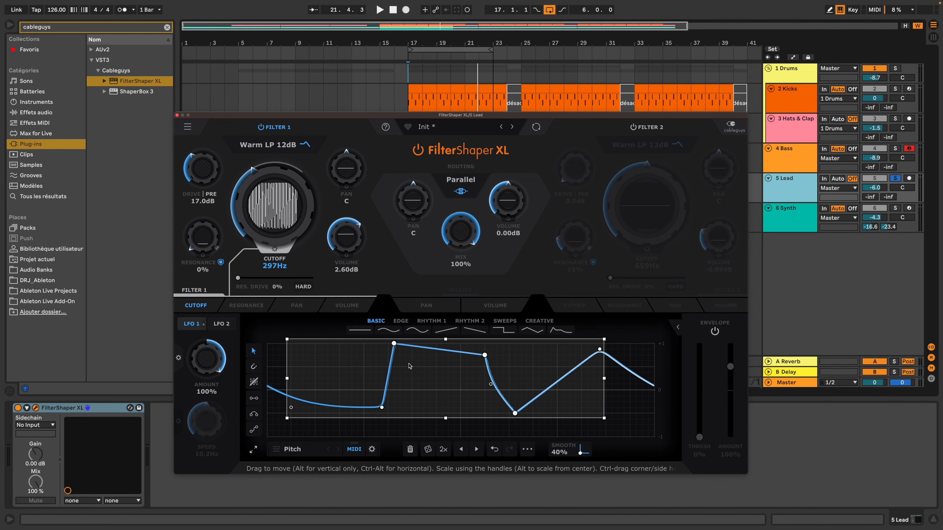
pyautogui.click(627, 407)
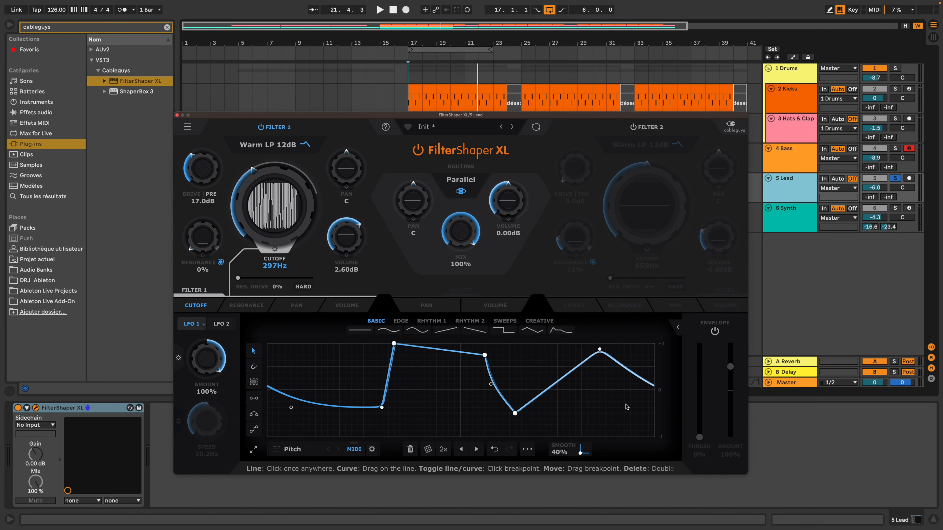
# Step: Flip the LFO 1 cutoff wave horizontally and vertically
pyautogui.click(527, 449)
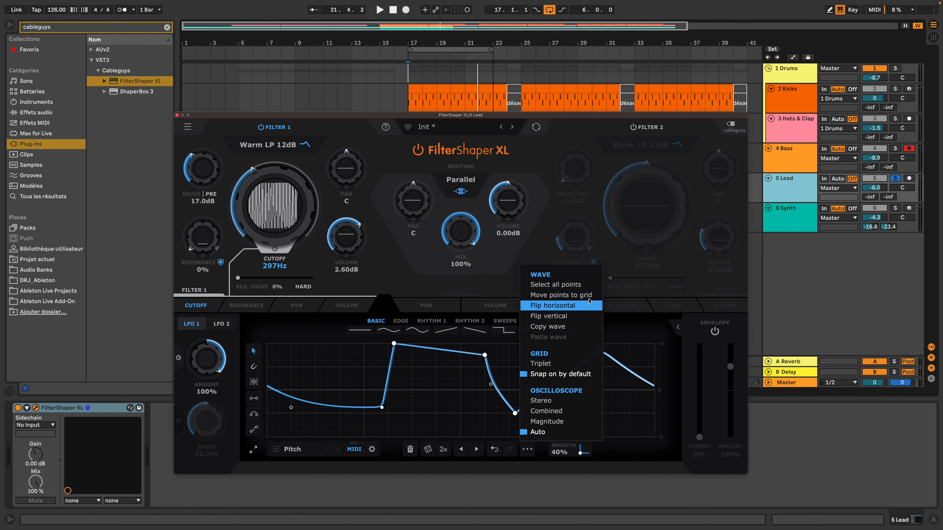
pyautogui.click(571, 306)
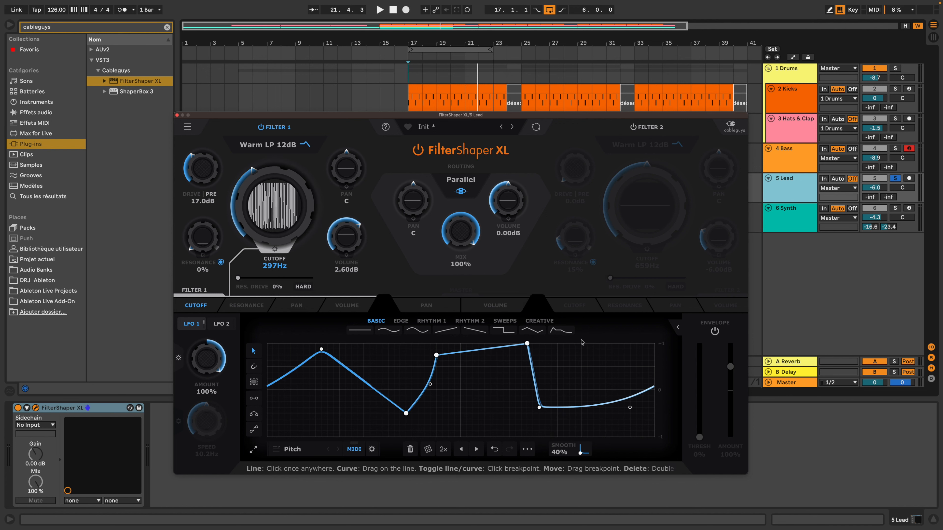
pyautogui.click(527, 449)
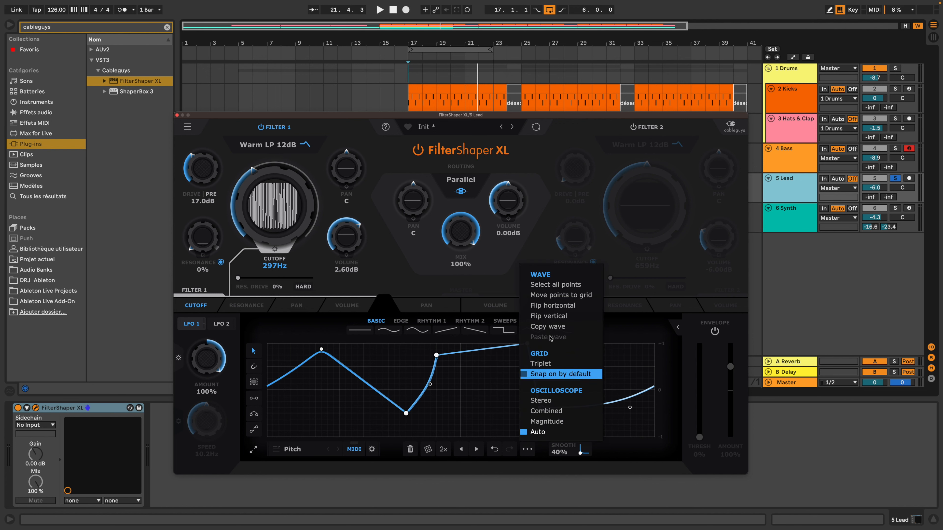
pyautogui.click(560, 317)
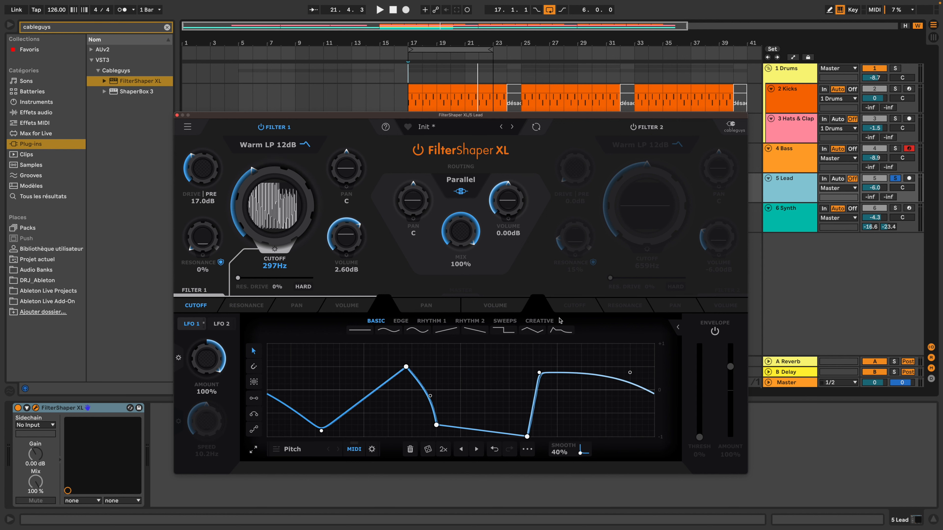
# Step: Turn the wave editor's Triplet grid on and off again
pyautogui.click(527, 449)
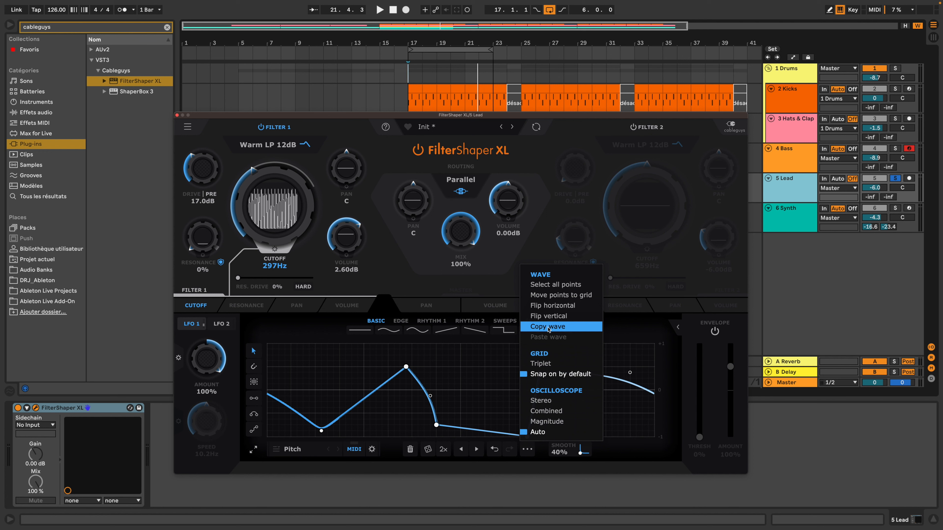
pyautogui.click(544, 365)
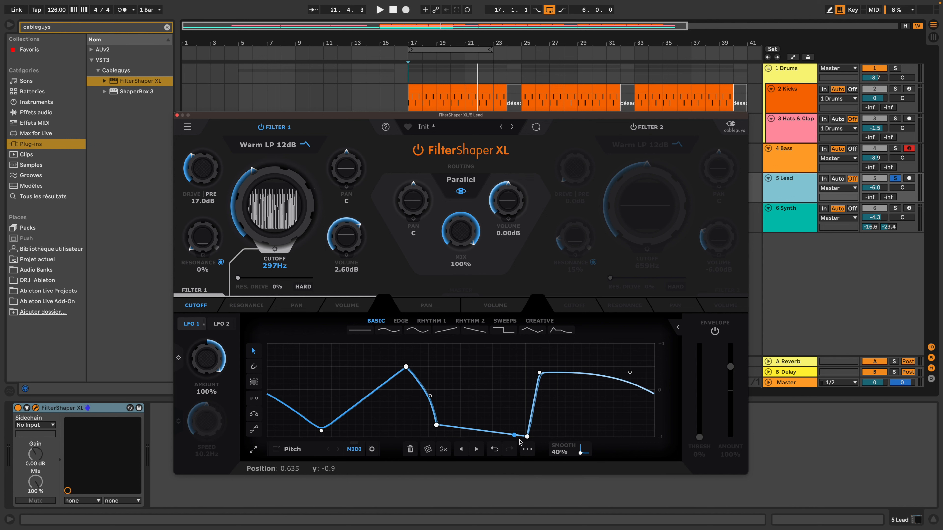
pyautogui.click(527, 449)
pyautogui.click(539, 365)
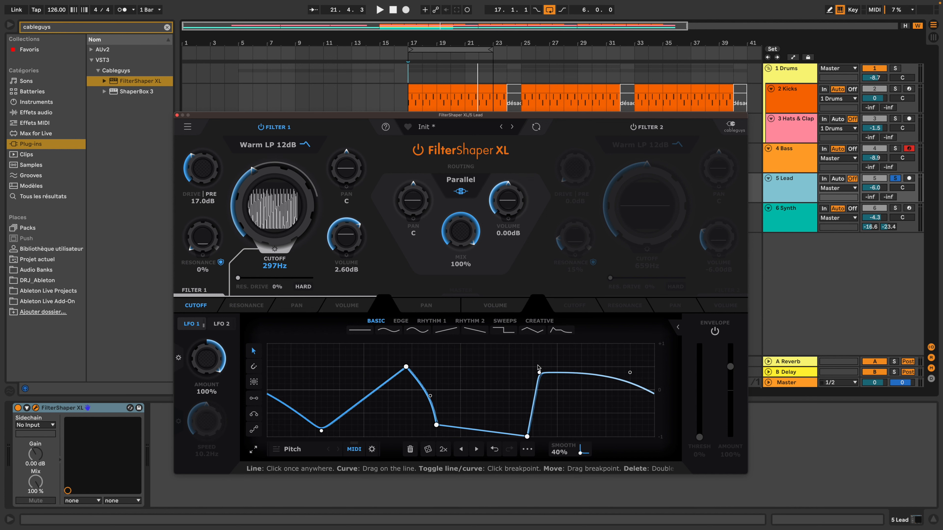
# Step: Set the oscilloscope to Stereo, and replace the LFO 1 cutoff wave with the full sine shape from the Basic presets during playback
pyautogui.click(527, 449)
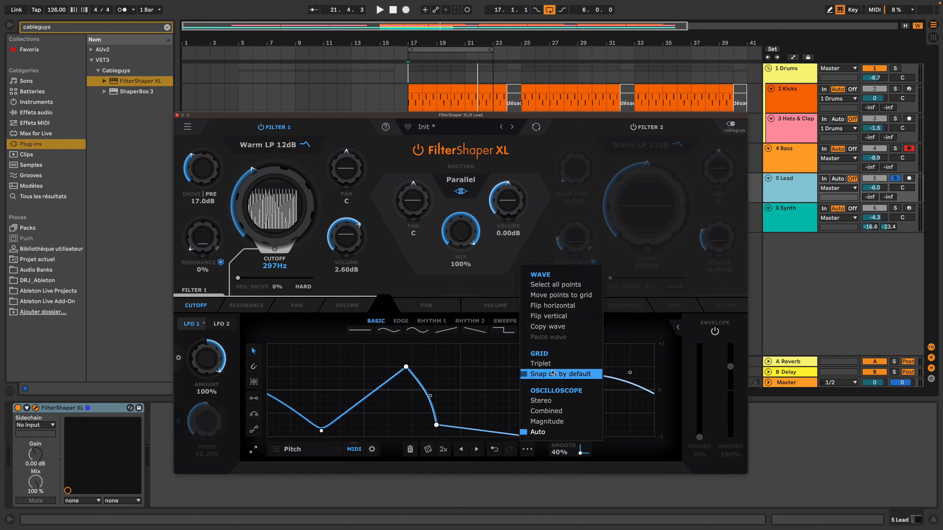
pyautogui.click(543, 406)
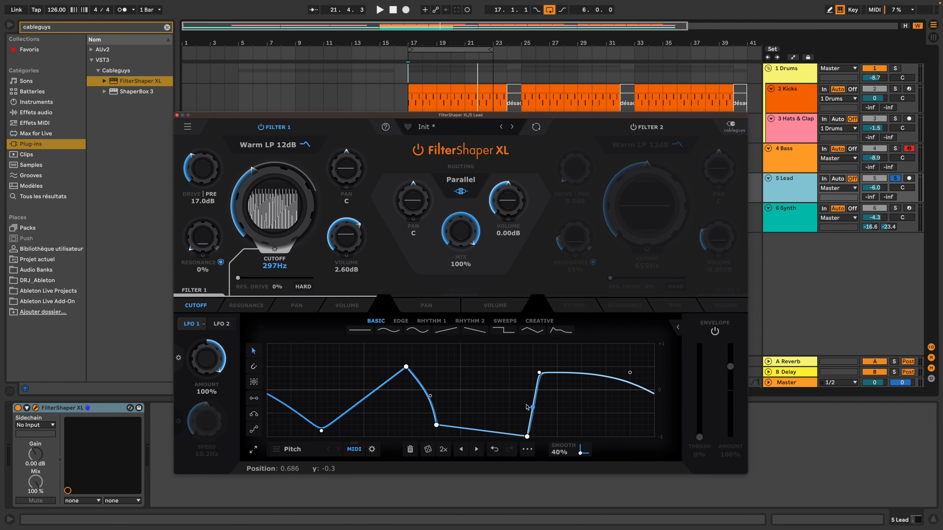
pyautogui.press('space')
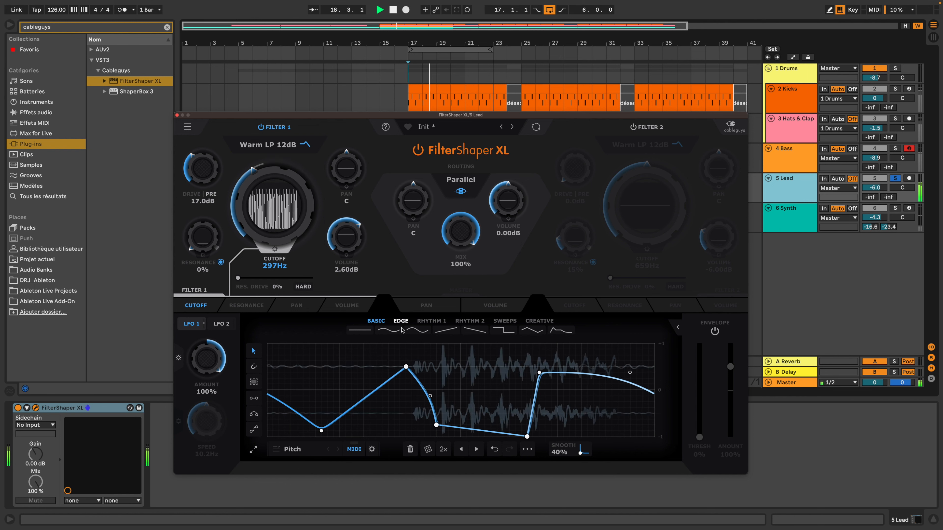
pyautogui.click(417, 329)
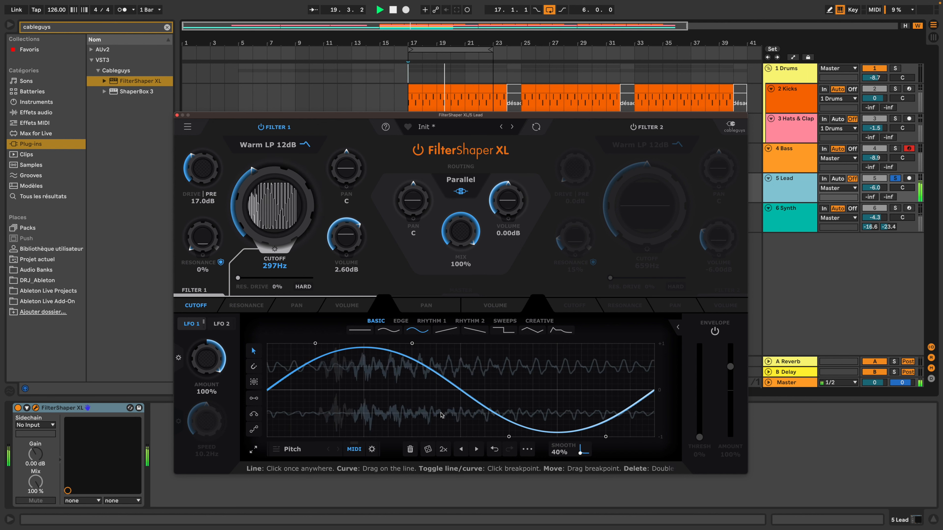
# Step: Try the Combined and Magnitude oscilloscope displays in the wave editor while the track plays
pyautogui.click(527, 450)
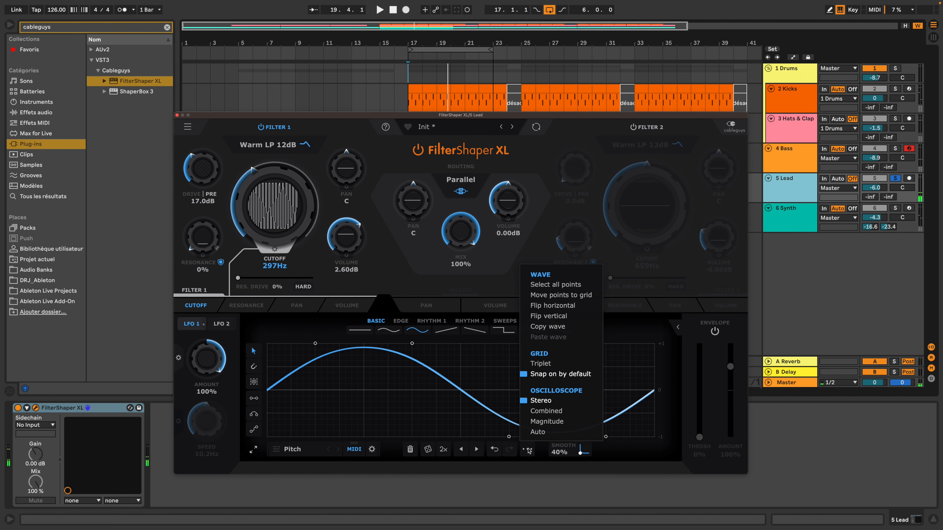
pyautogui.click(541, 423)
pyautogui.press('space')
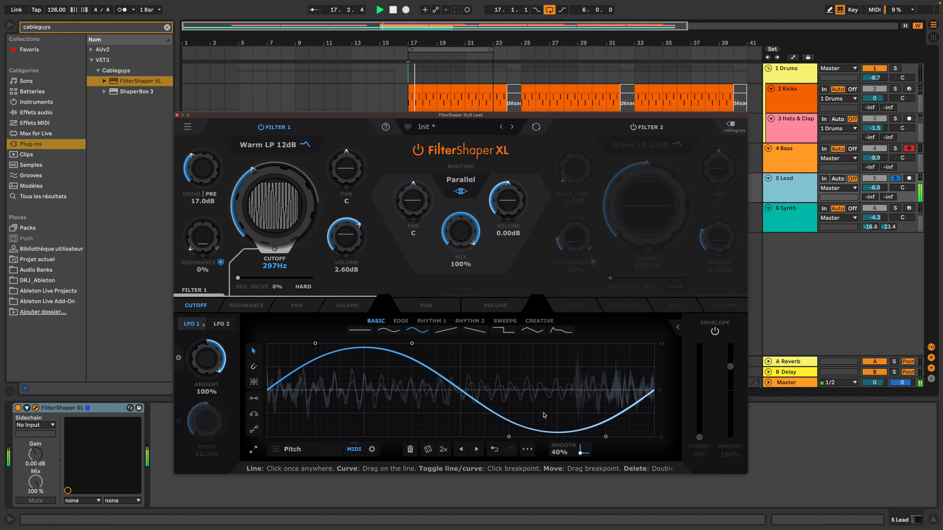
pyautogui.click(527, 449)
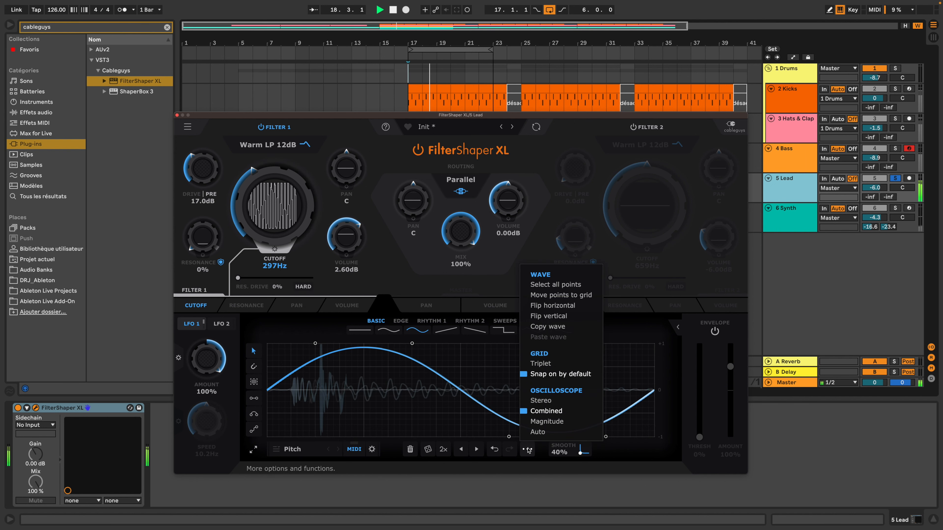
pyautogui.click(547, 422)
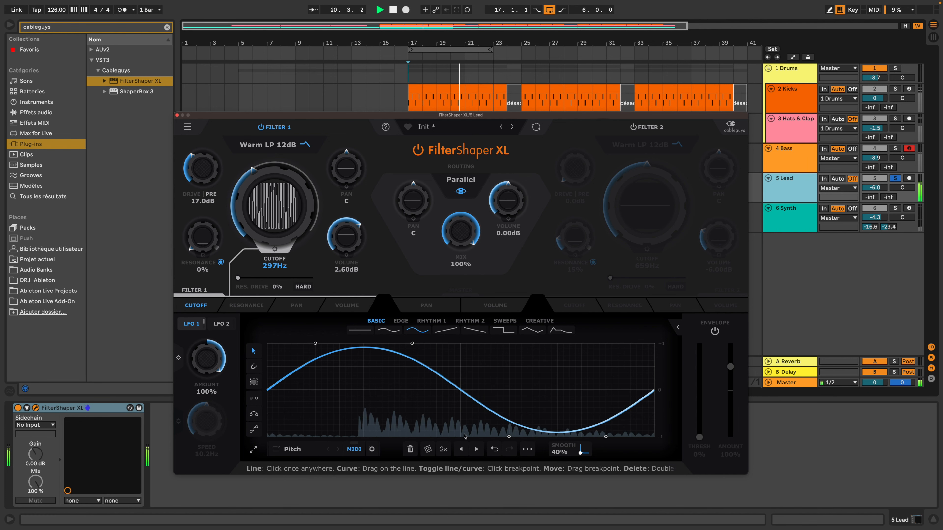
# Step: Set the oscilloscope display to Auto and stop playback
pyautogui.click(527, 449)
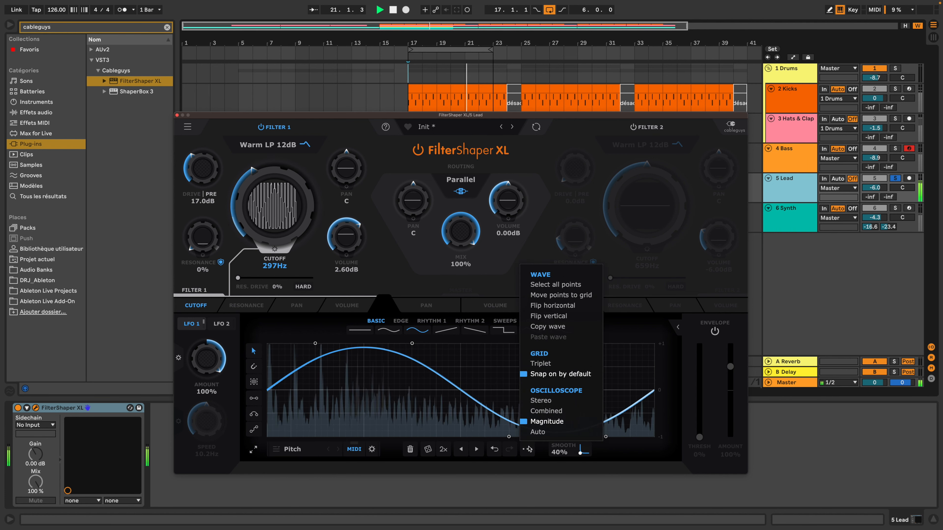
pyautogui.click(538, 432)
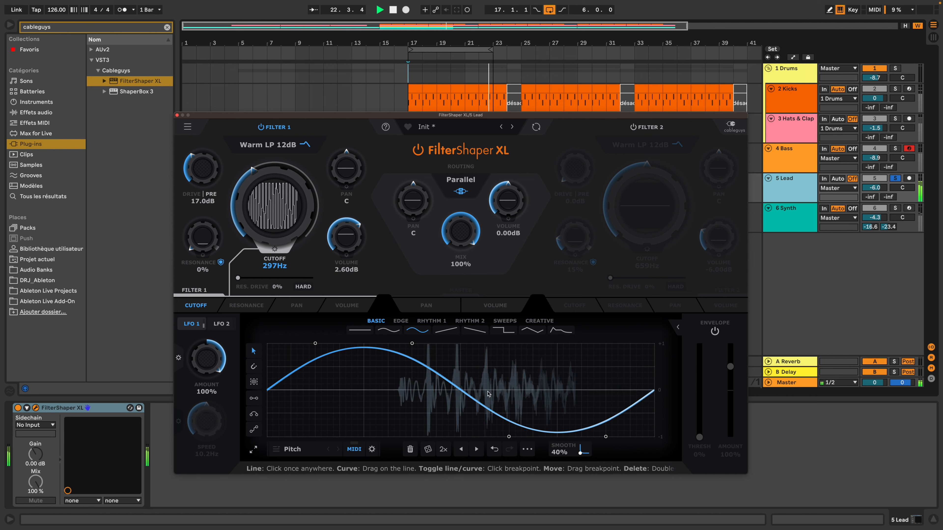
pyautogui.press('space')
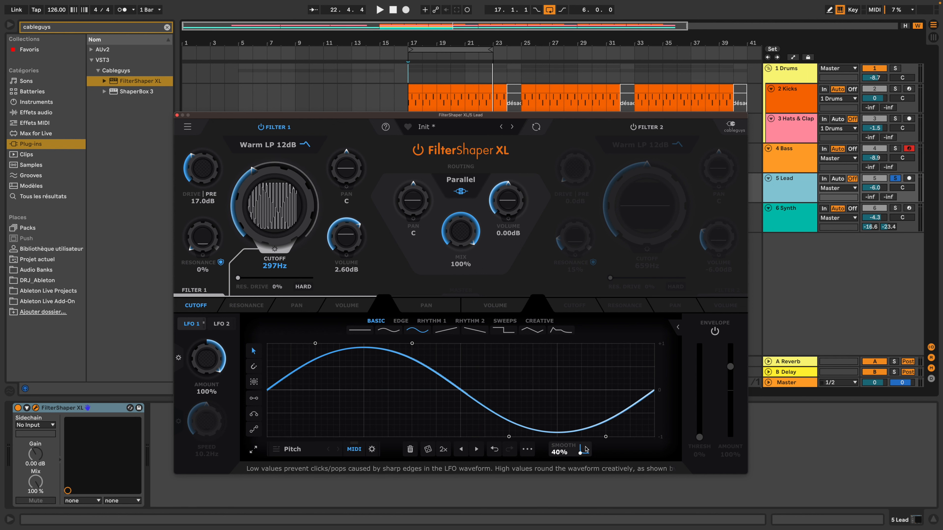
# Step: Set the LFO 1 wave's Smooth amount to 100% and play the track to hear it
pyautogui.moveTo(574, 452)
pyautogui.mouseDown()
pyautogui.moveTo(574, 401)
pyautogui.moveTo(575, 468)
pyautogui.mouseUp()
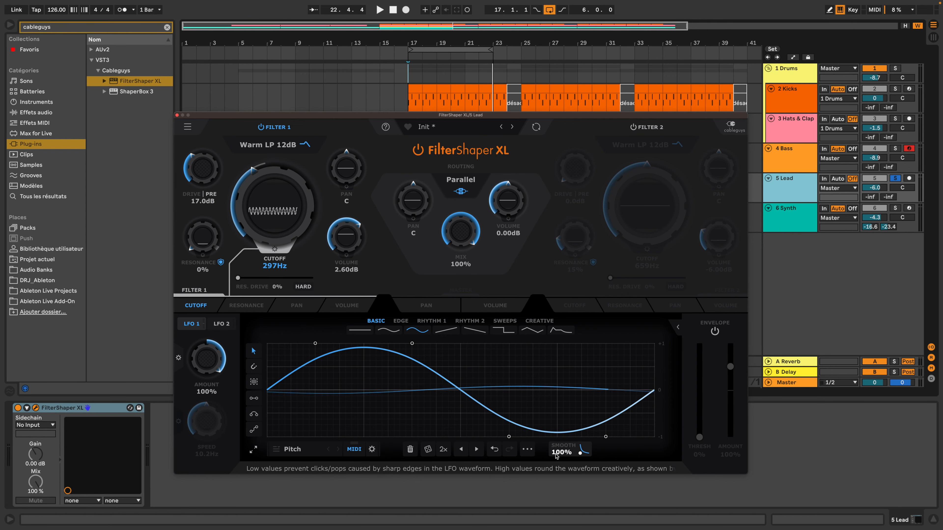
pyautogui.press('space')
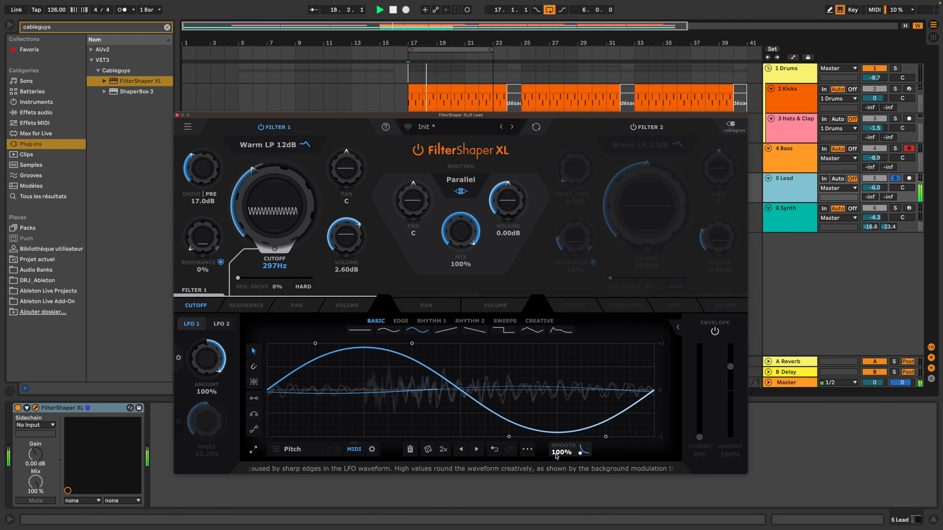
# Step: Stop playback, check the LFO 2 cutoff wave, return to LFO 1, and lower Filter 1's cutoff to 38.4 Hz
pyautogui.press('space')
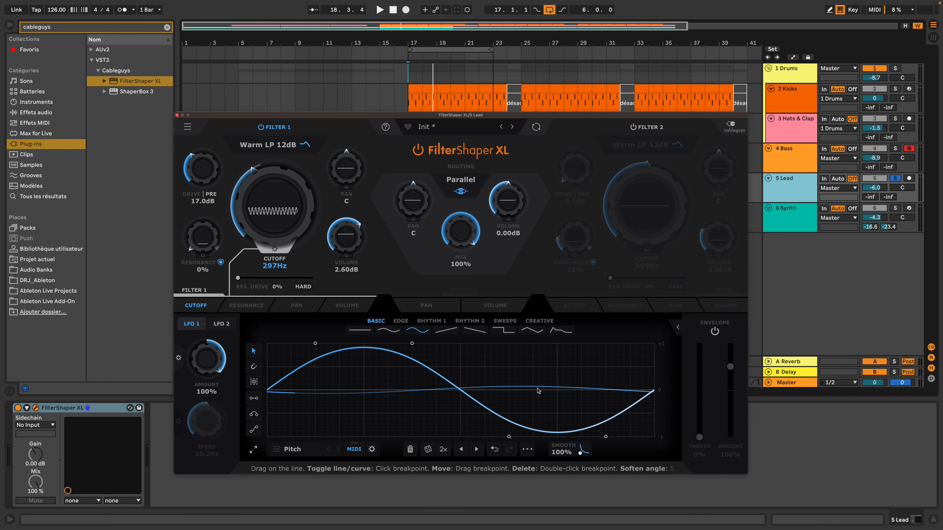
pyautogui.click(221, 323)
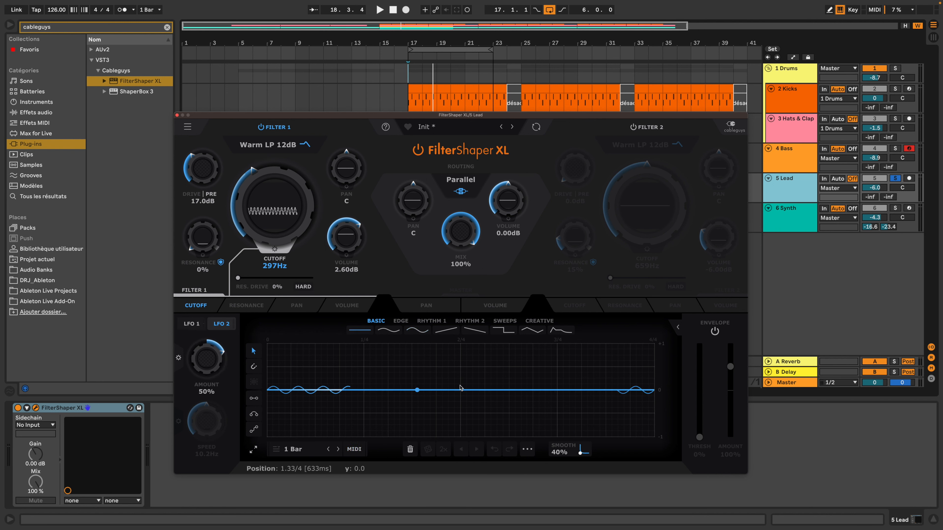
pyautogui.click(189, 325)
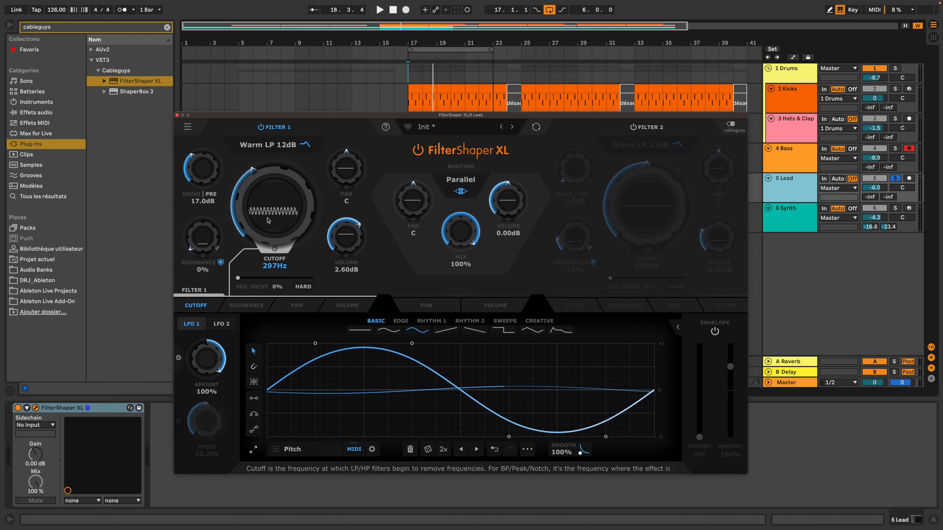
pyautogui.moveTo(281, 201); pyautogui.dragTo(282, 197)
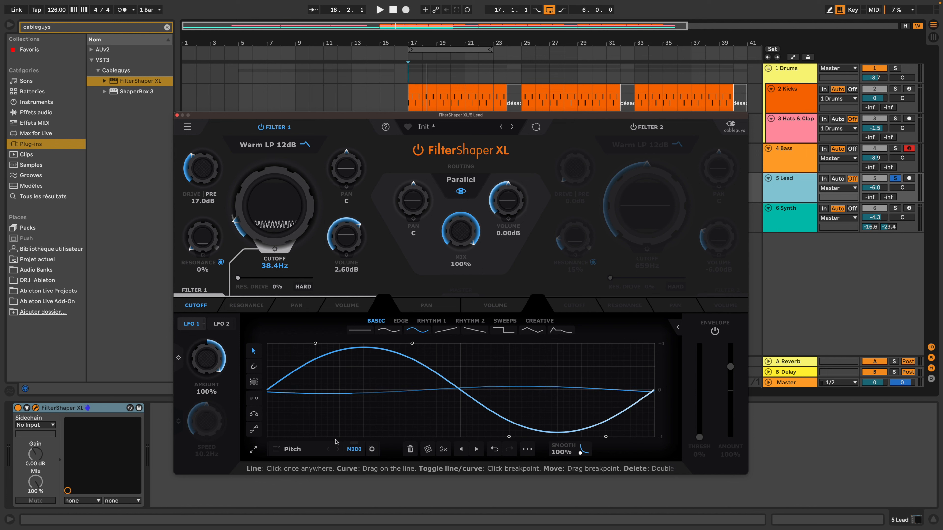
# Step: Set LFO 1's length to 1 Bar and audition the track with Filter 1's cutoff at 250 Hz
pyautogui.click(291, 449)
pyautogui.click(350, 379)
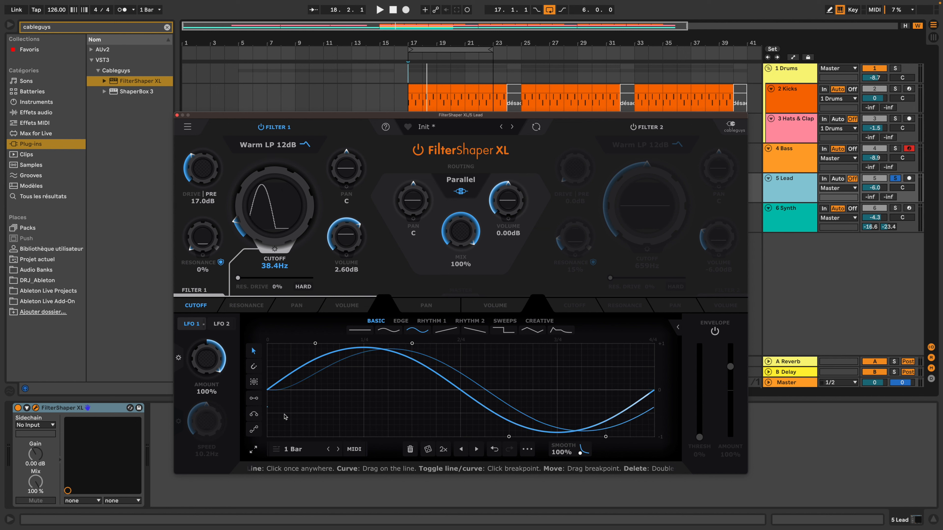
pyautogui.press('space')
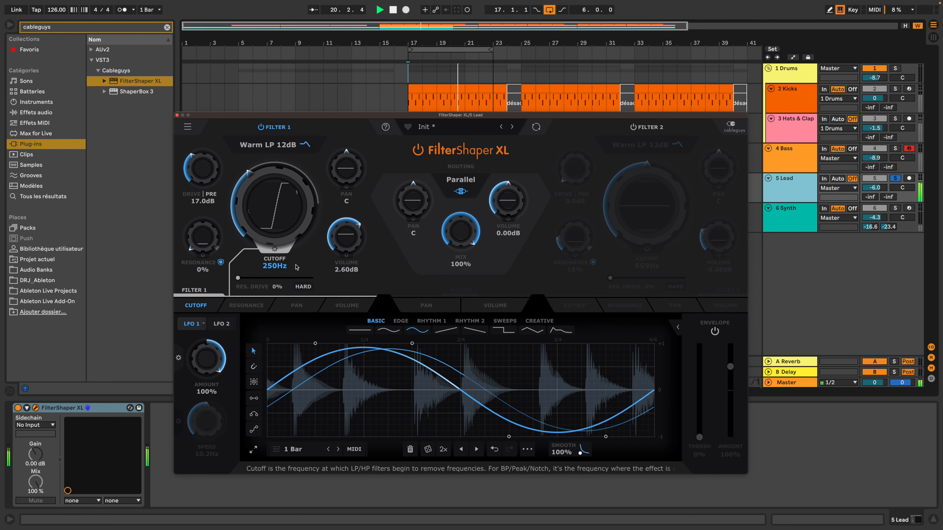
pyautogui.press('space')
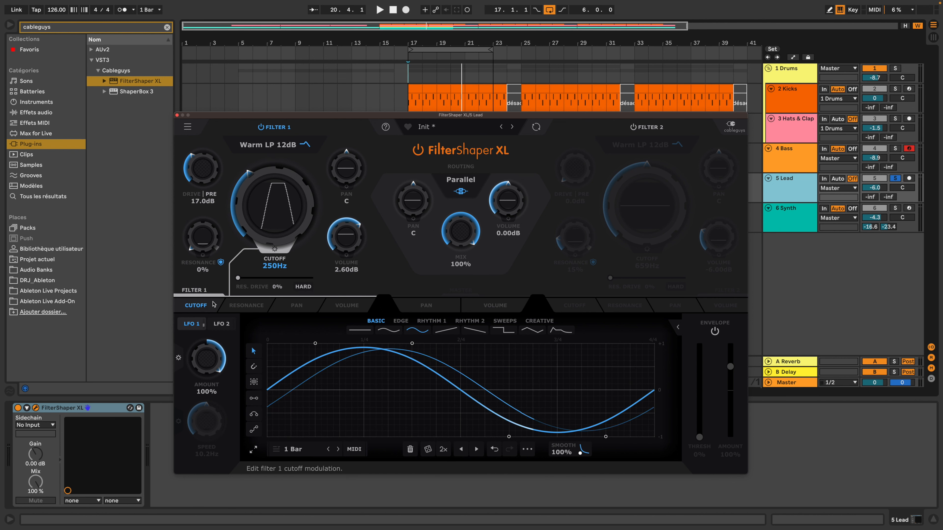
# Step: Give LFO 2 the rapid multi-peak wave from the Sweeps presets and set its amount to 71%
pyautogui.click(221, 325)
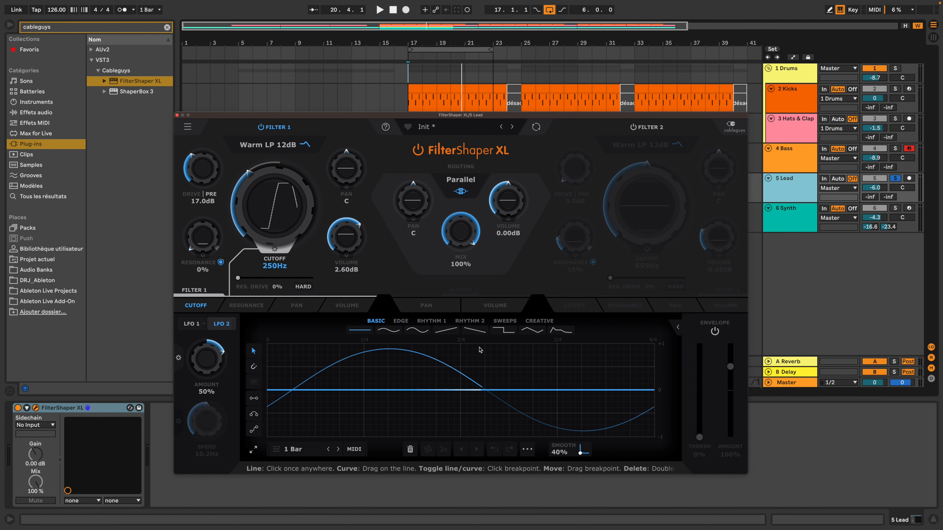
pyautogui.click(508, 322)
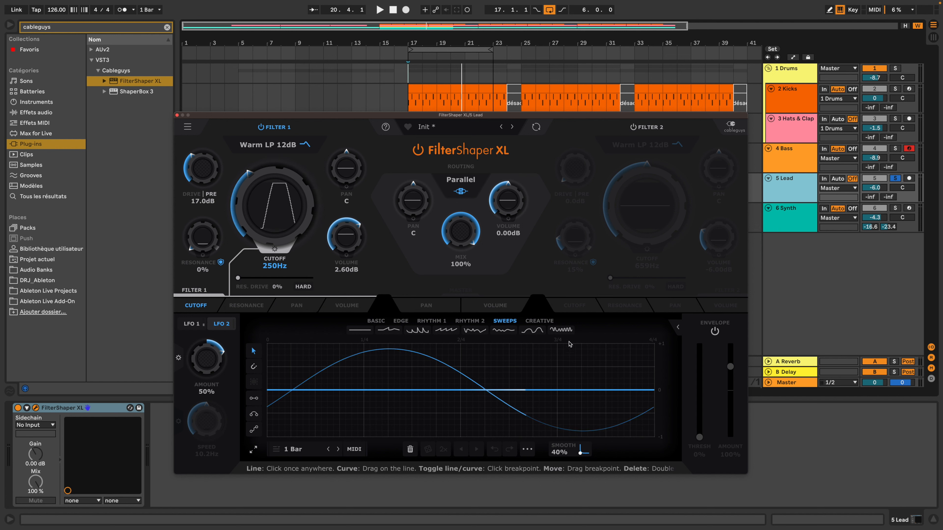
pyautogui.click(562, 330)
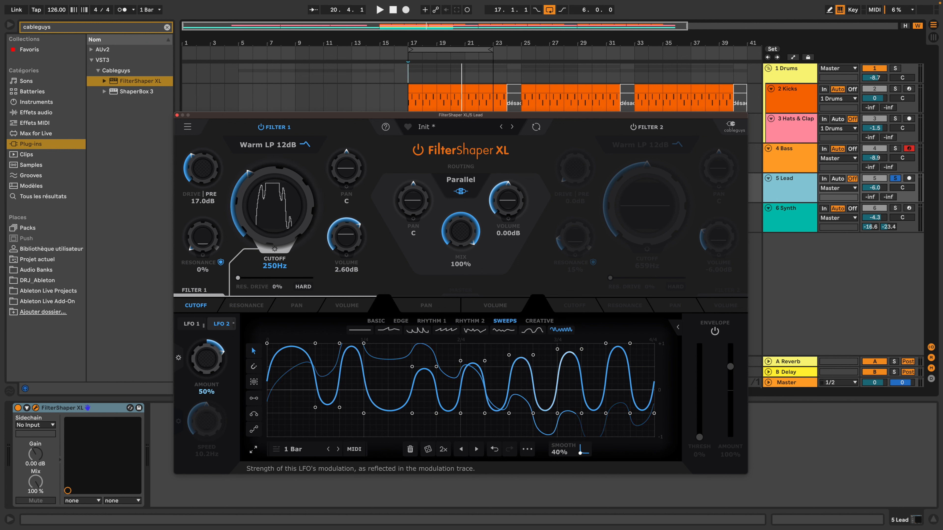
pyautogui.moveTo(211, 366); pyautogui.dragTo(211, 350)
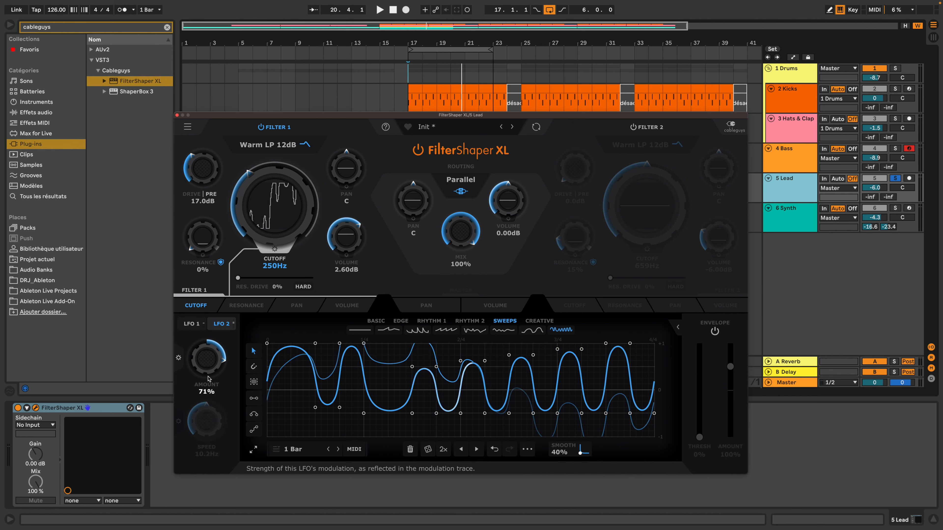
# Step: Compare the LFO 1 and LFO 2 waves, play the track, and try the No modulation preset on LFO 2
pyautogui.click(192, 325)
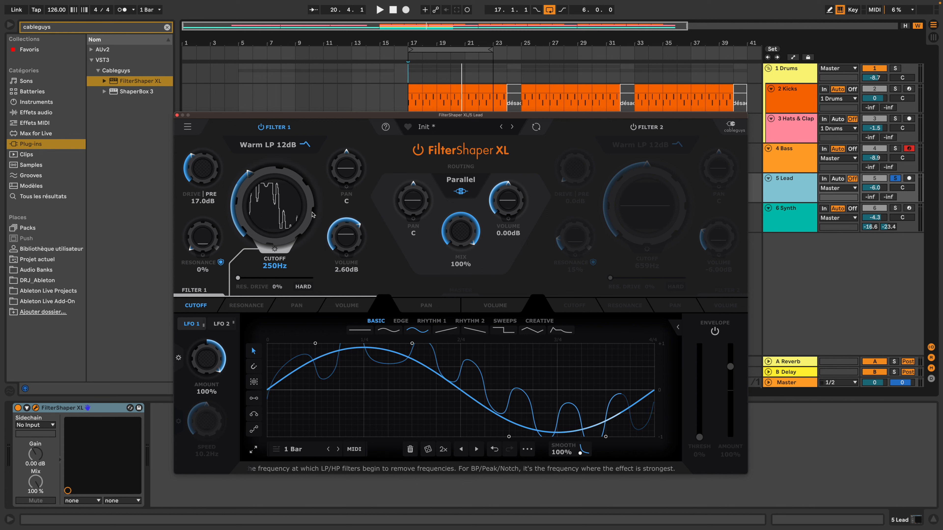
pyautogui.click(222, 323)
pyautogui.press('space')
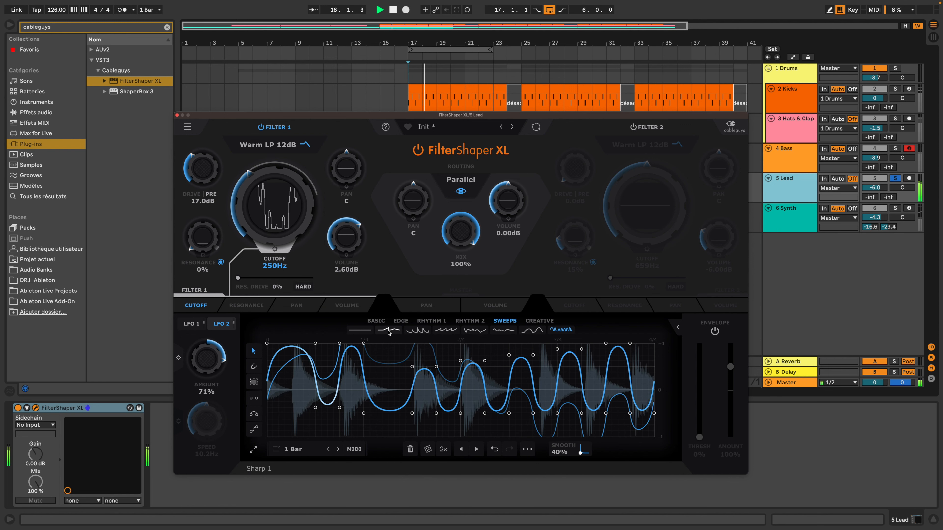
pyautogui.click(362, 330)
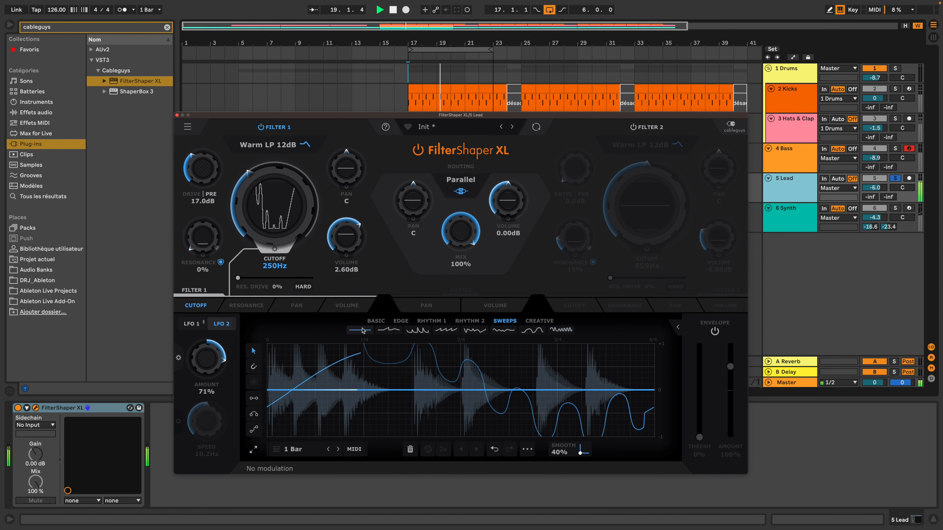
# Step: Open the modulation of LFO 1's amount and paste a copy of the LFO 1 sine wave into it
pyautogui.click(192, 323)
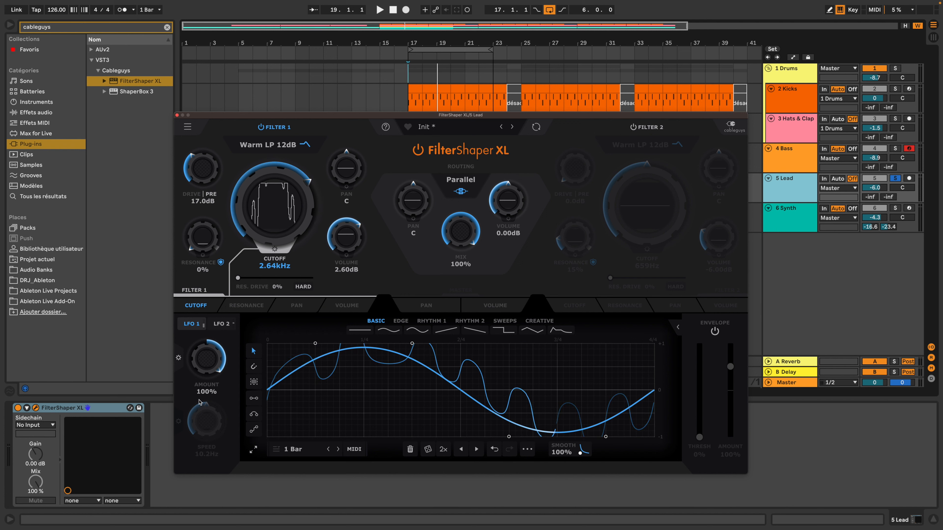
pyautogui.click(180, 358)
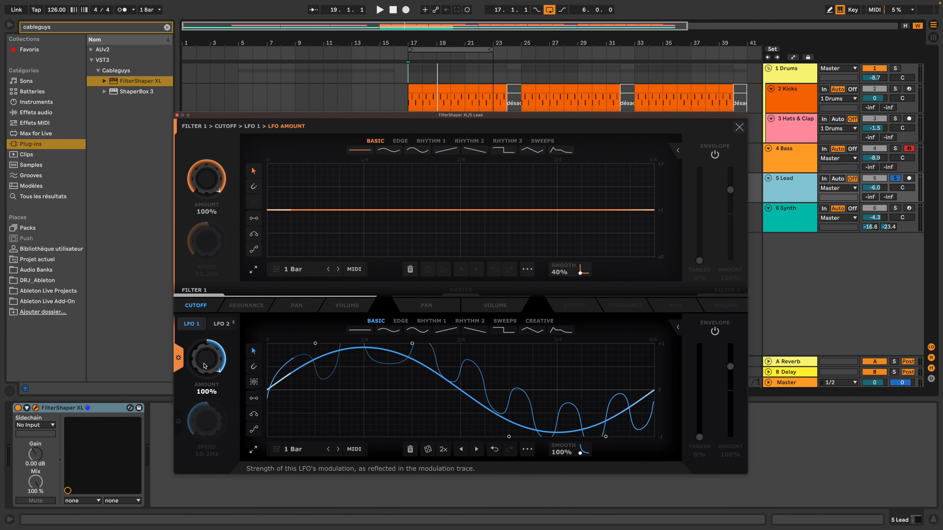
pyautogui.rightClick(496, 385)
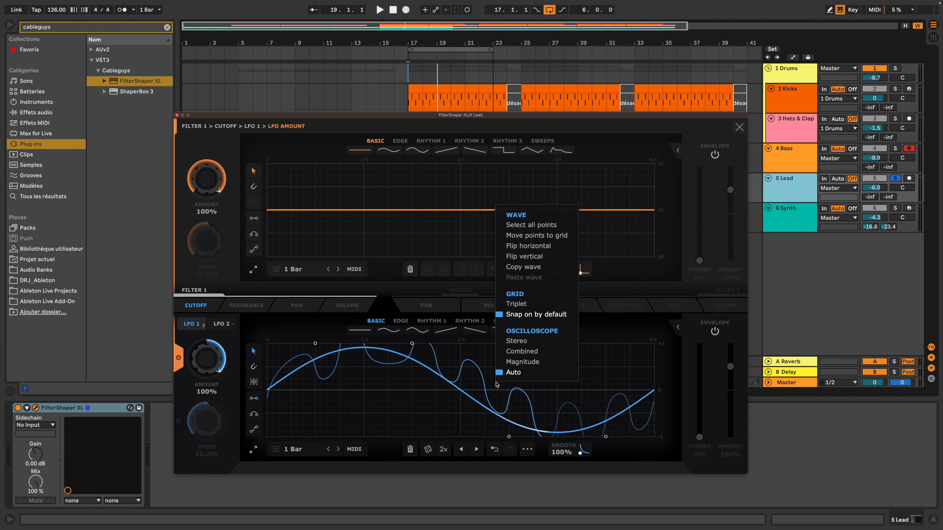
pyautogui.click(523, 266)
pyautogui.rightClick(490, 201)
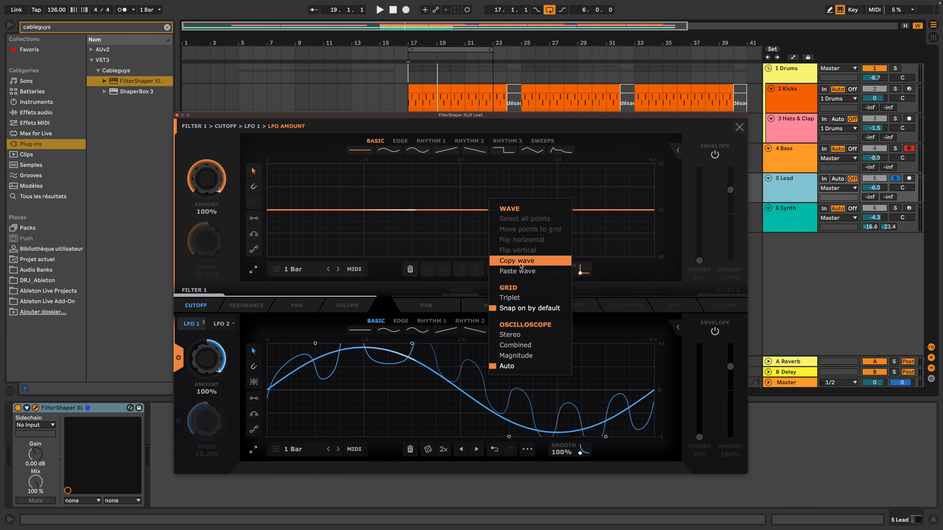
pyautogui.click(522, 271)
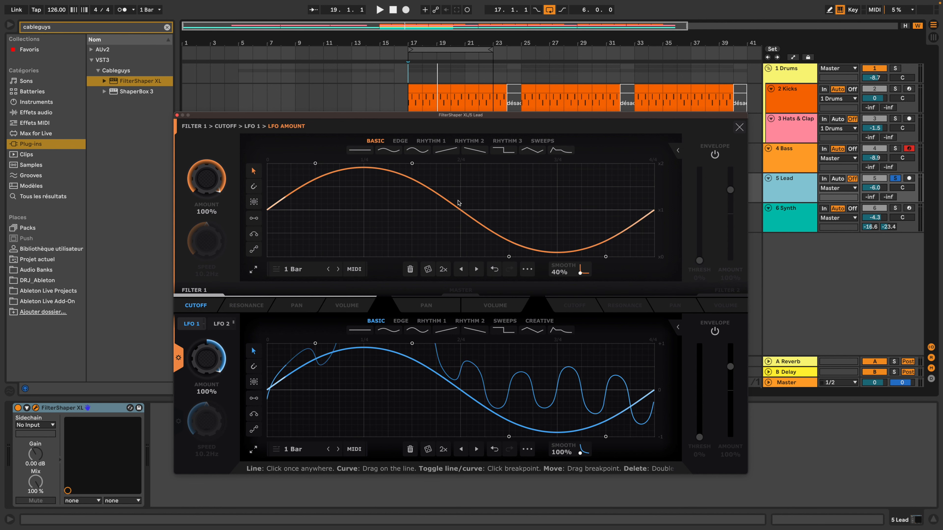
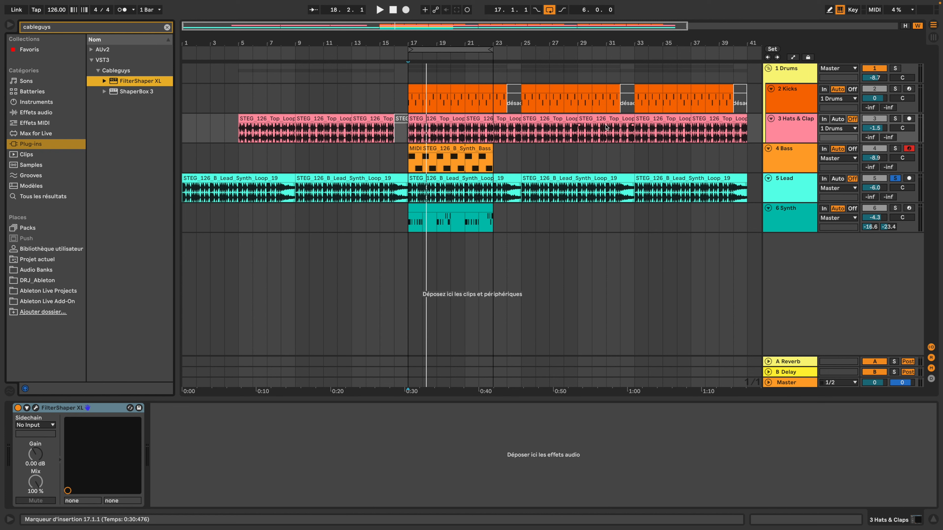
# Step: Solo the Hats & Claps track and open its FilterShaper XL, moving the plug-in window below the track's clips
pyautogui.click(895, 119)
pyautogui.click(788, 131)
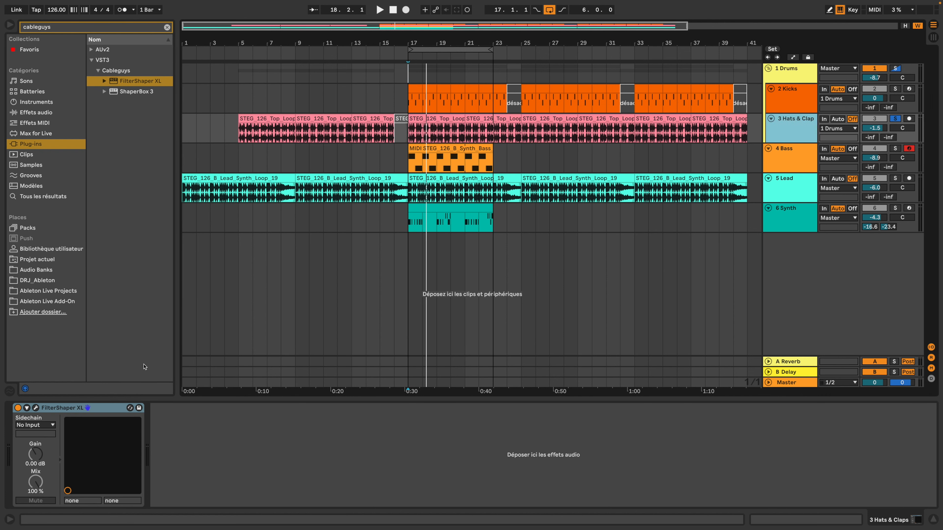
pyautogui.click(35, 407)
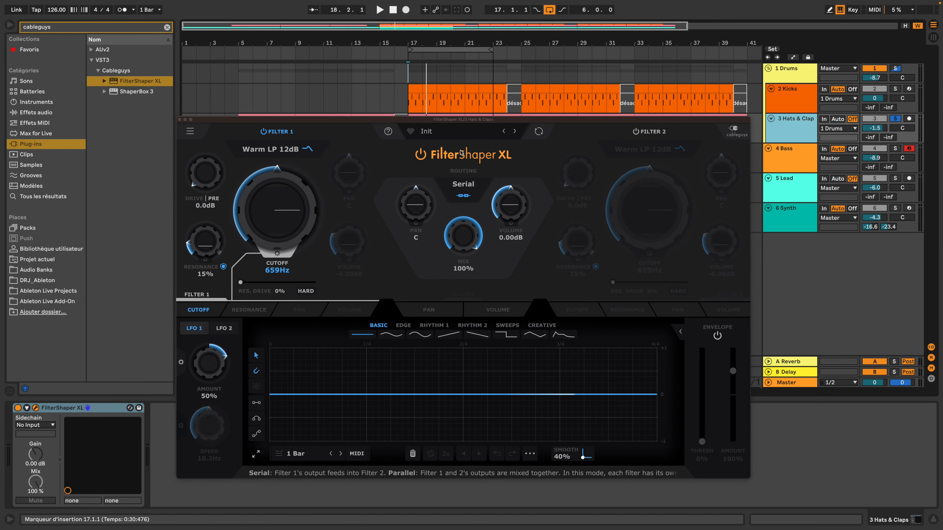
pyautogui.moveTo(486, 121); pyautogui.dragTo(493, 147)
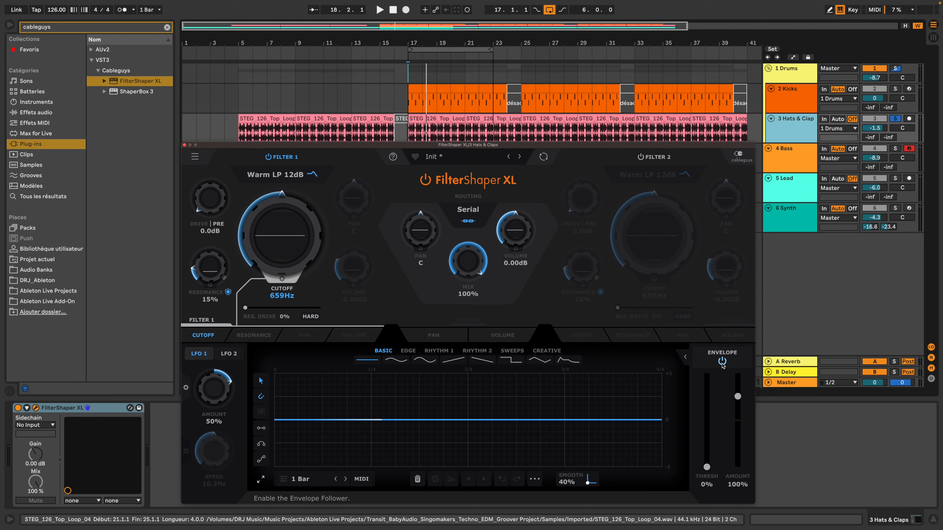
# Step: Enable the cutoff's envelope follower with its detailed settings expanded, and audition the Hats & Claps track
pyautogui.click(687, 358)
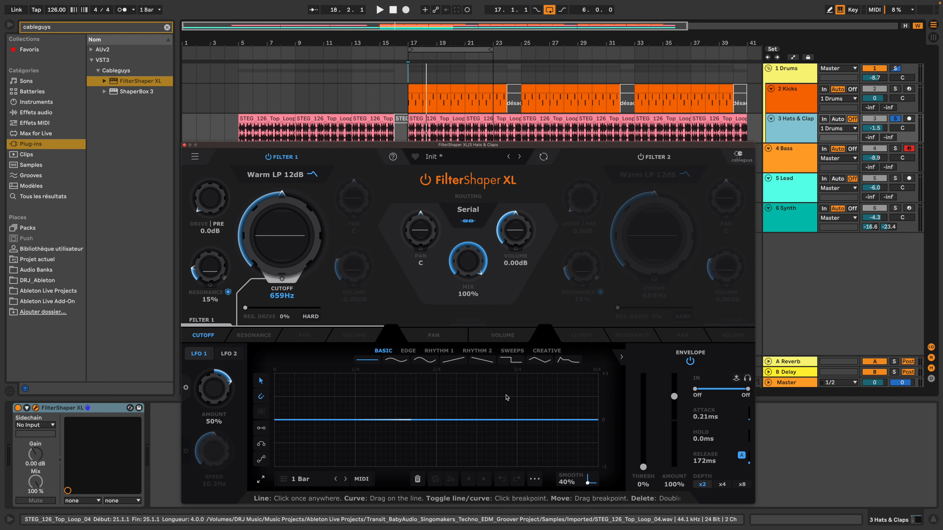
pyautogui.press('space')
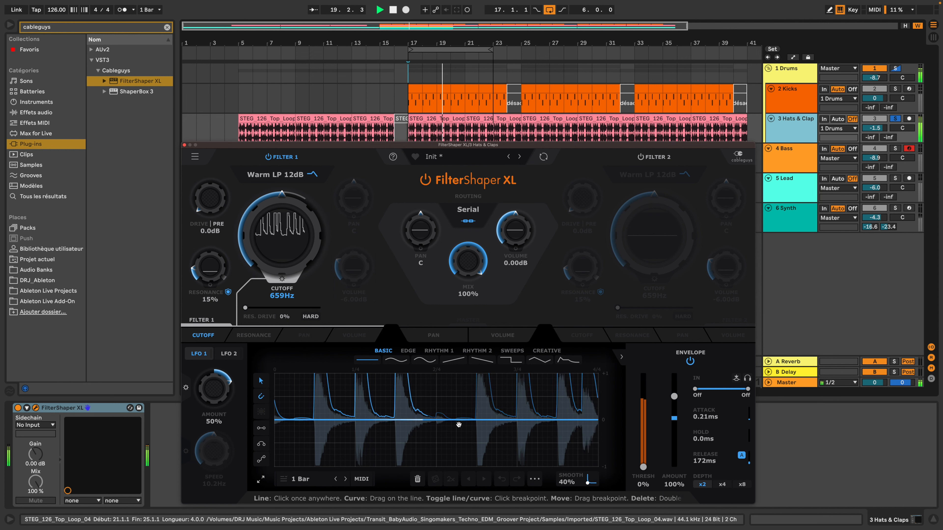
pyautogui.press('space')
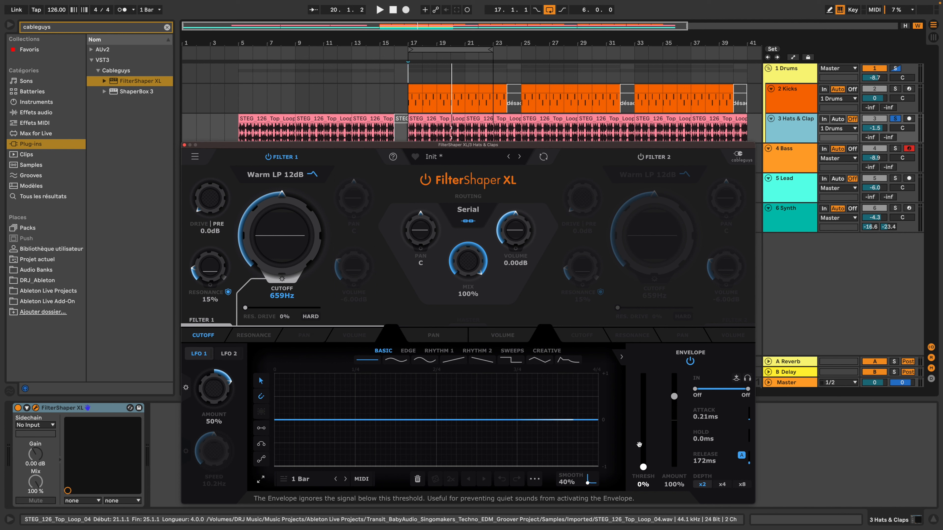
# Step: Try the envelope follower's threshold at 100%, settle it at 91%, and restart playback
pyautogui.moveTo(641, 435); pyautogui.dragTo(645, 435)
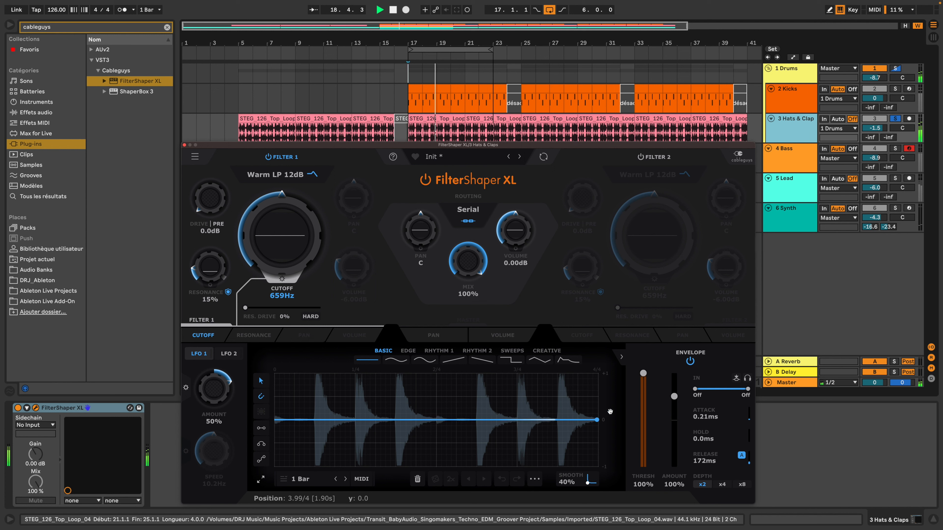
pyautogui.moveTo(642, 373); pyautogui.dragTo(644, 383)
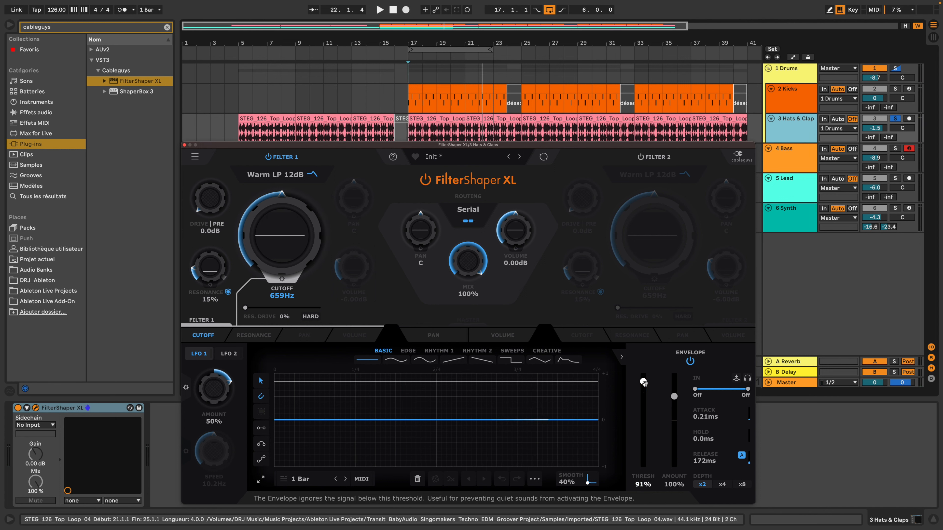
pyautogui.press('space')
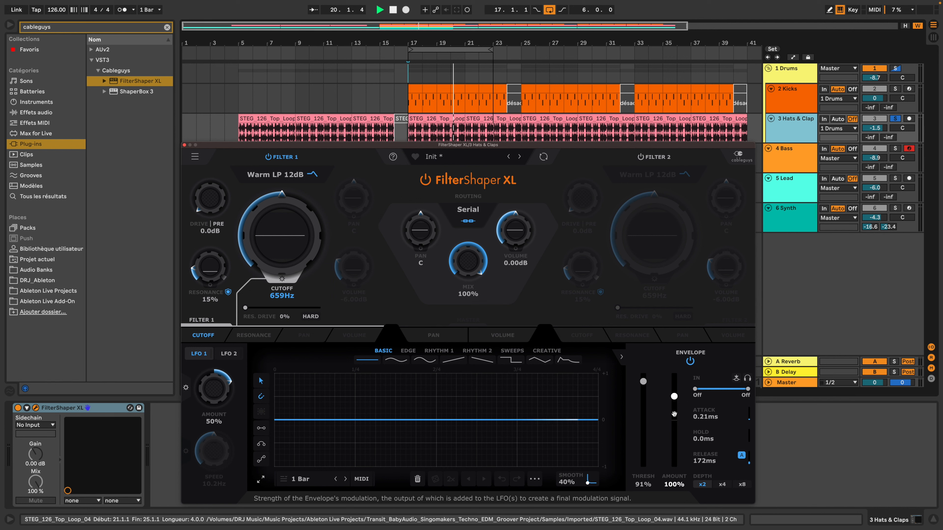
# Step: Try positive and negative envelope amounts such as 46% and -87% during playback, and settle the amount at 50%
pyautogui.moveTo(674, 414); pyautogui.dragTo(674, 411)
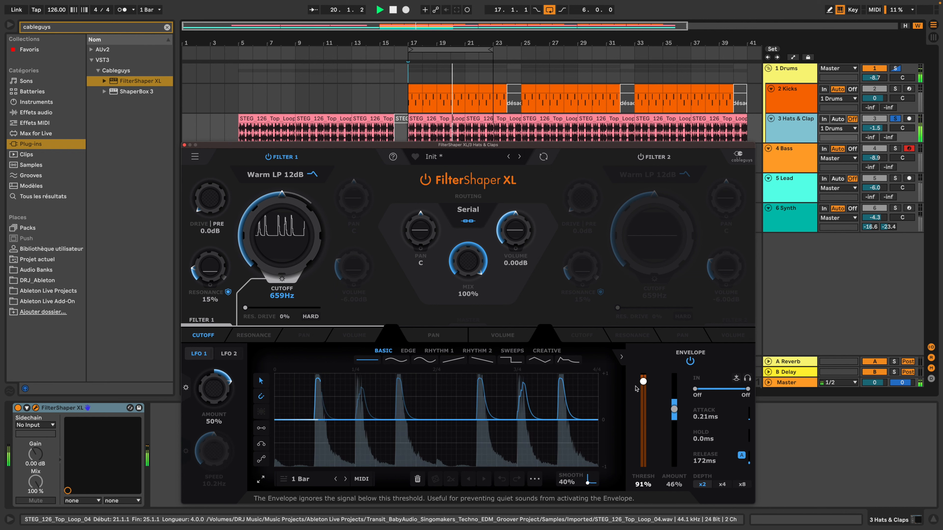
pyautogui.moveTo(674, 410); pyautogui.dragTo(674, 374)
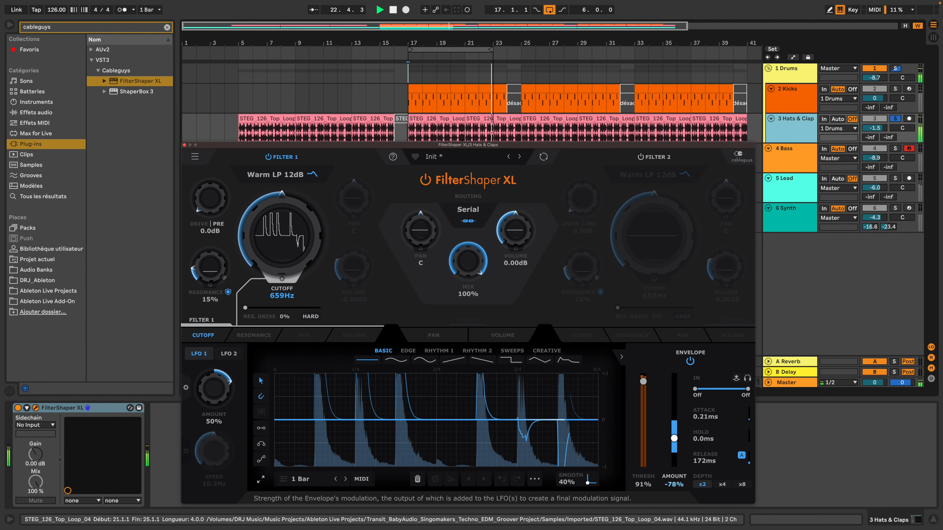
pyautogui.moveTo(674, 438); pyautogui.dragTo(674, 440)
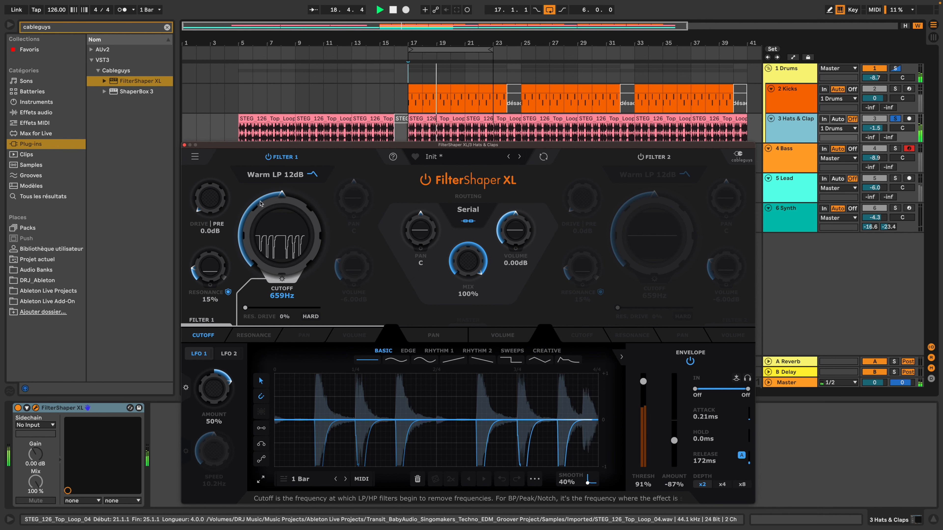
pyautogui.moveTo(673, 441); pyautogui.dragTo(674, 459)
pyautogui.moveTo(674, 426); pyautogui.dragTo(674, 408)
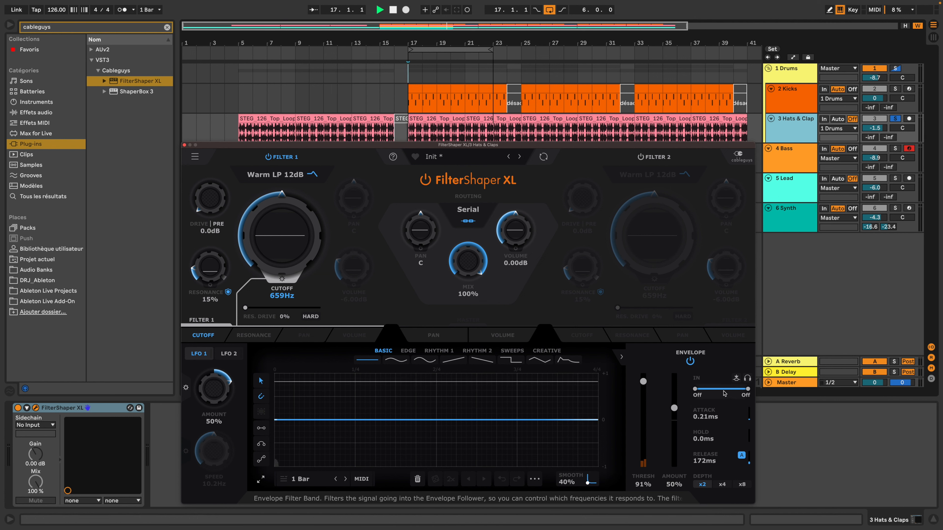
# Step: Limit the envelope follower's input filter band to 867 Hz–13.0 kHz and play the track
pyautogui.moveTo(748, 389)
pyautogui.mouseDown()
pyautogui.moveTo(709, 389)
pyautogui.moveTo(733, 388)
pyautogui.mouseUp()
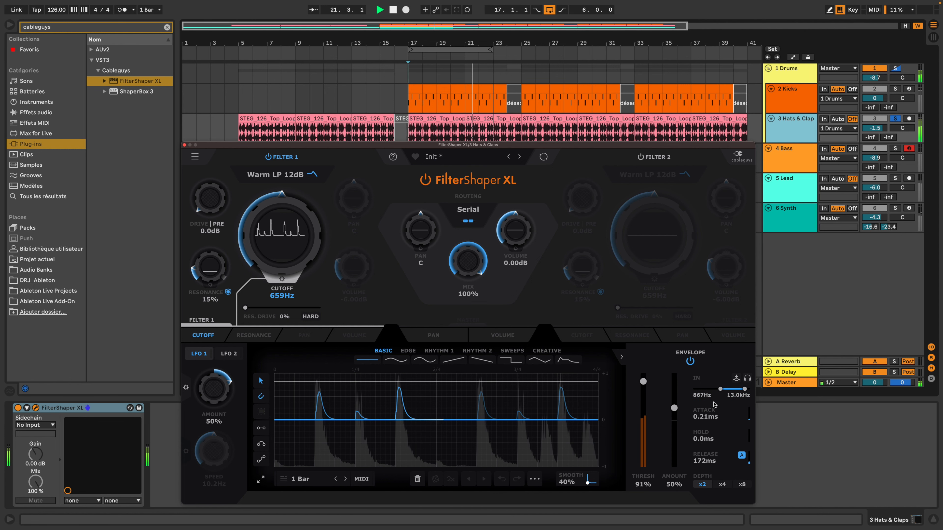
pyautogui.press('space')
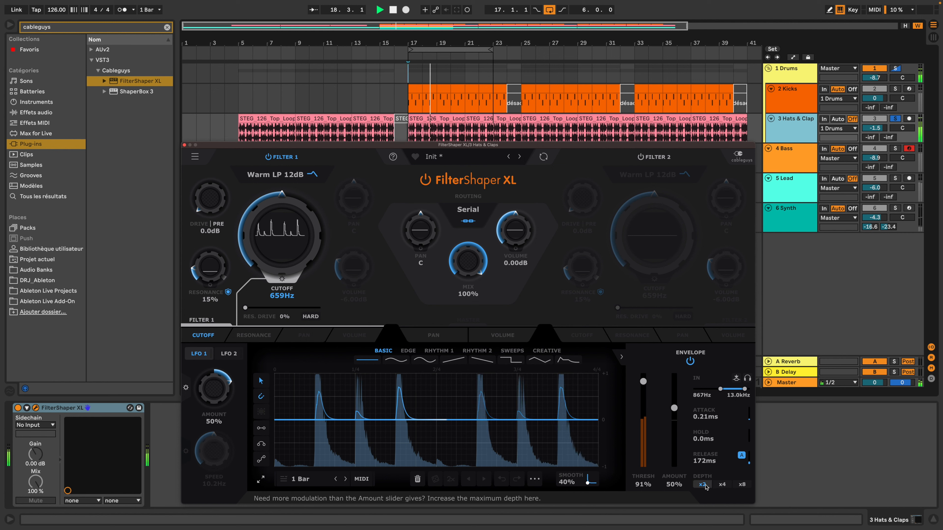
# Step: Try the envelope follower's depth at x4 and x8 during playback, and return it to x2
pyautogui.click(722, 484)
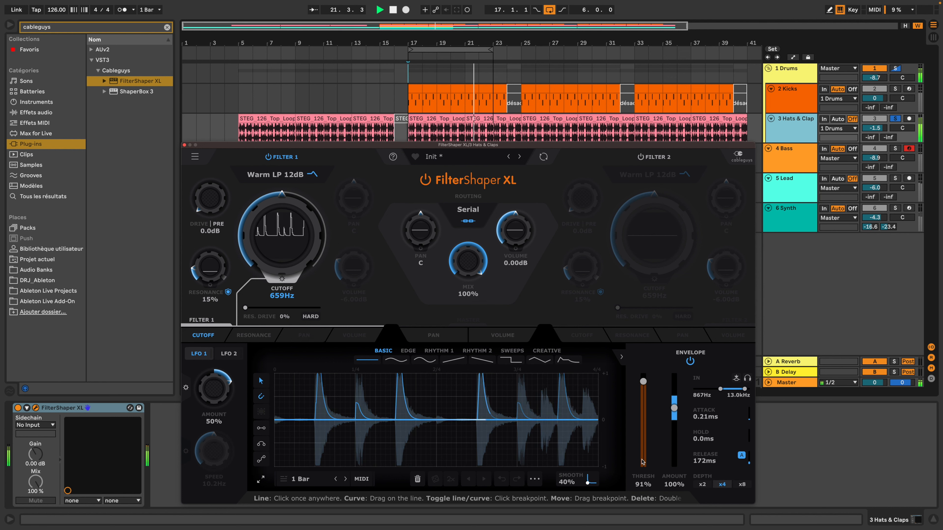
pyautogui.click(742, 484)
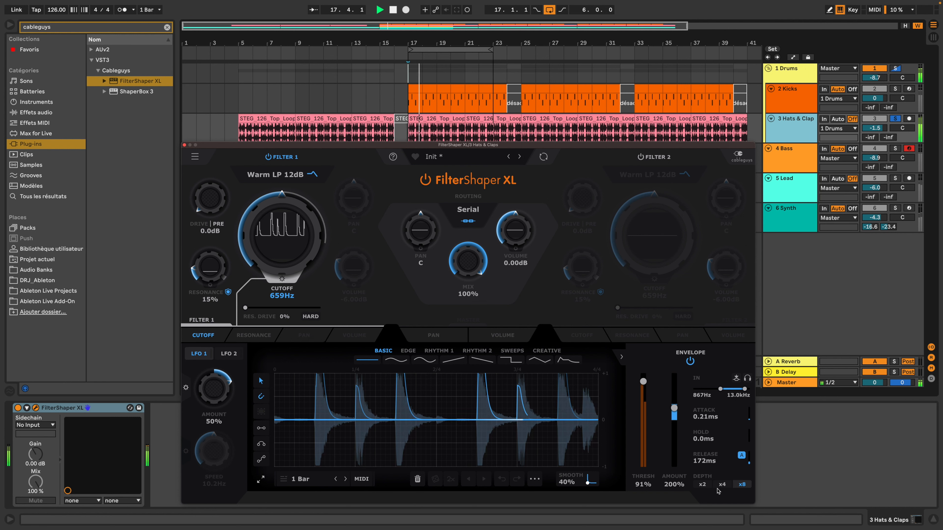
pyautogui.click(701, 485)
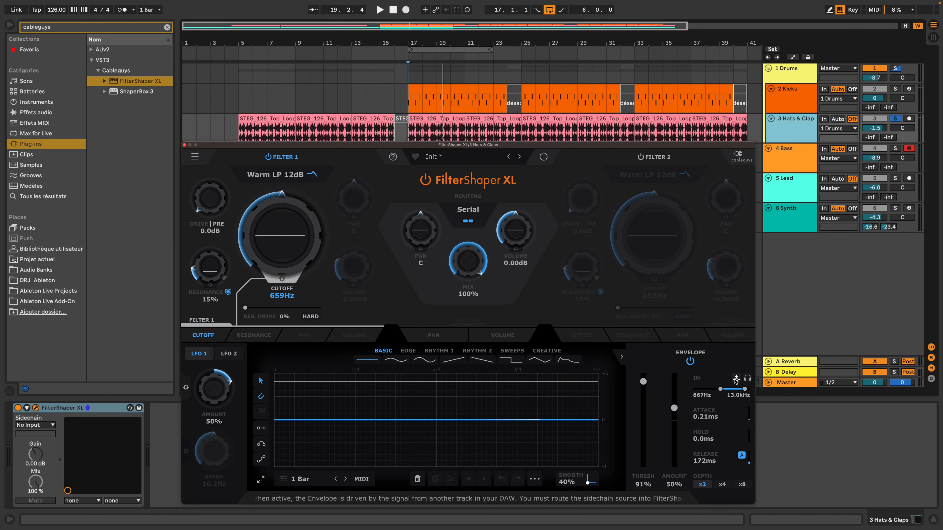
# Step: Load FilterShaper XL on the 4 Bass track, solo it with 2 Kicks, and audition the plugin bypassed and active
pyautogui.click(184, 145)
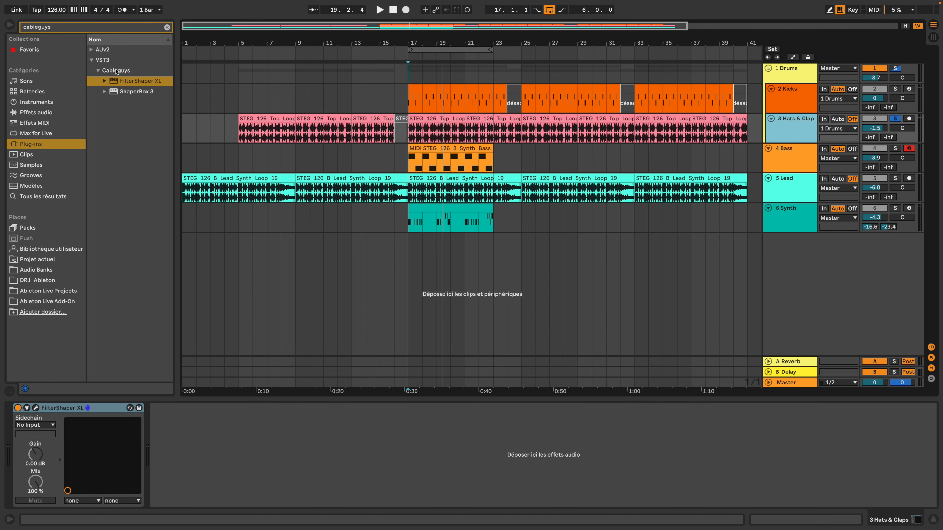
pyautogui.click(115, 81)
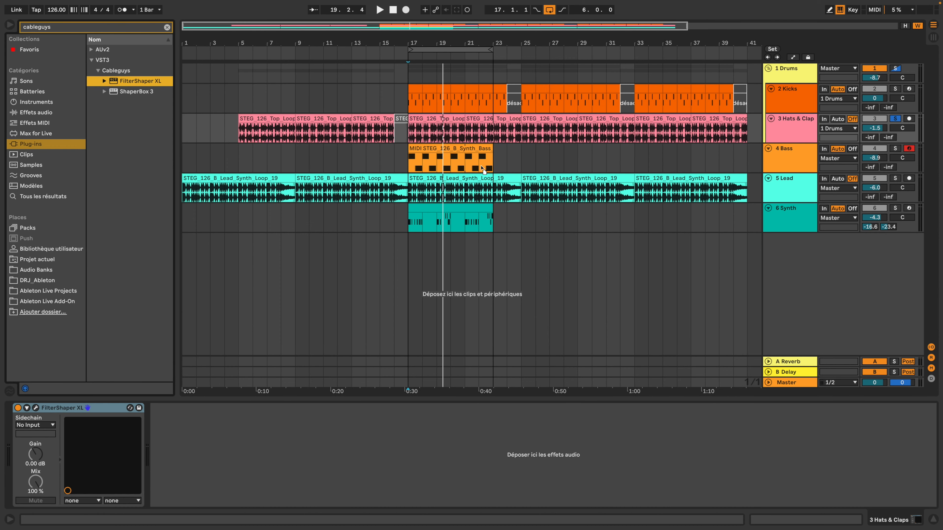
pyautogui.click(470, 157)
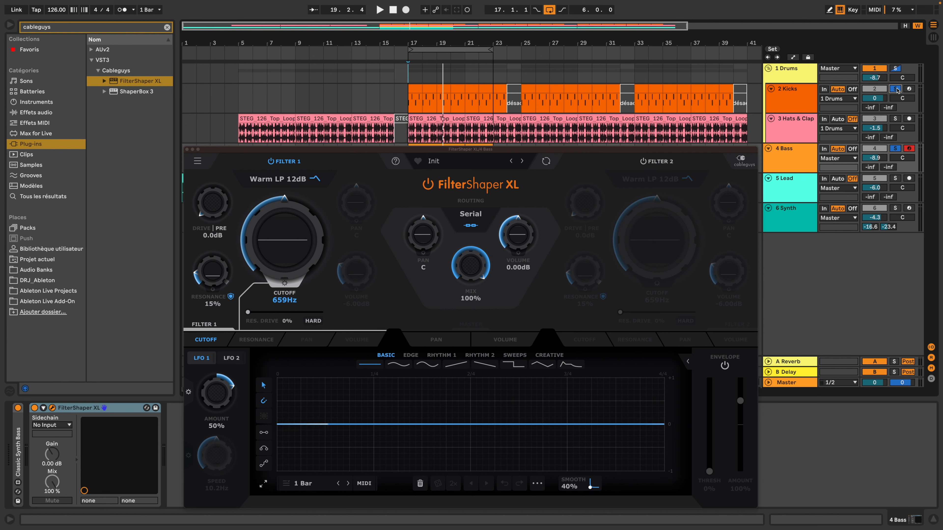
pyautogui.click(438, 187)
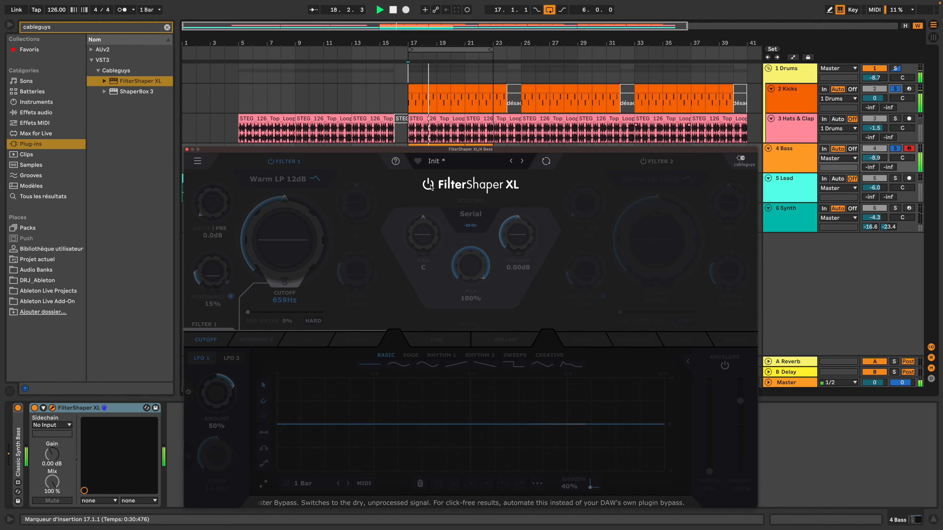
pyautogui.click(428, 186)
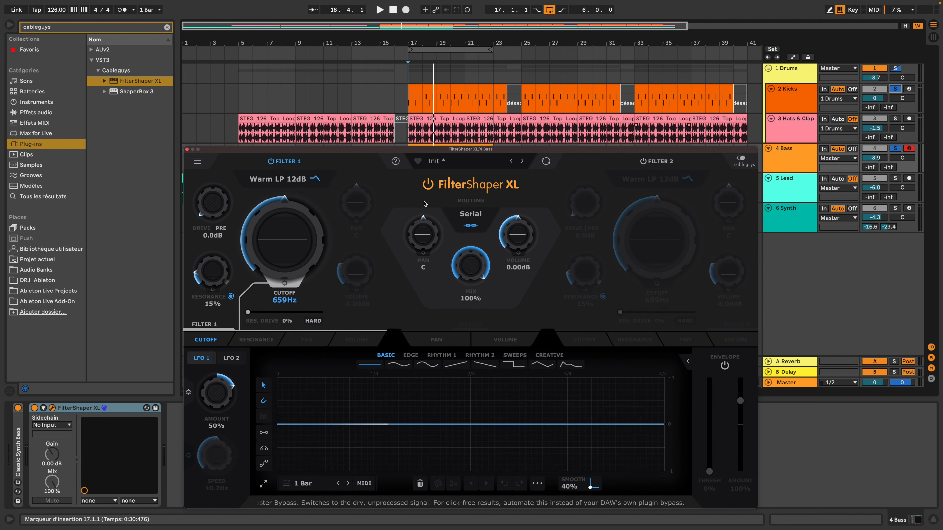
# Step: Enable the cutoff's envelope follower with its details expanded, and drive it from the 2 Kicks track through the external sidechain input
pyautogui.click(688, 362)
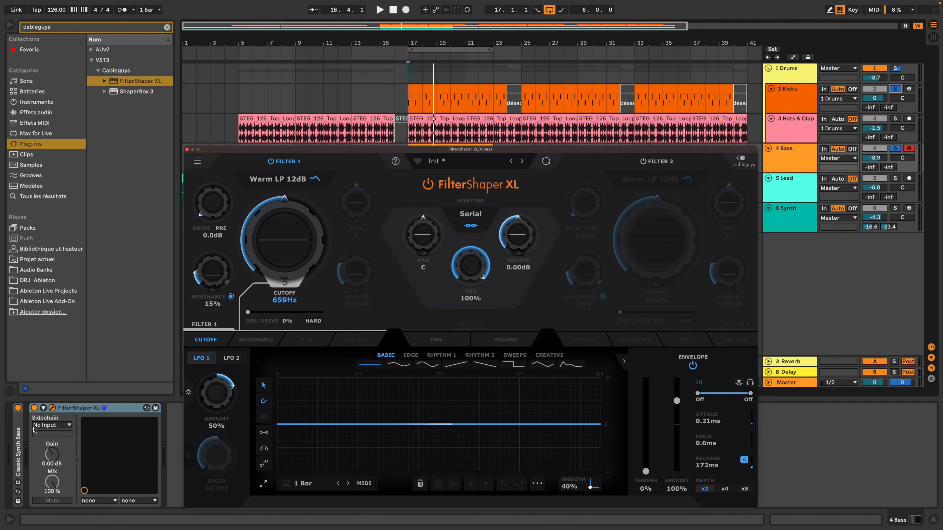
pyautogui.click(49, 426)
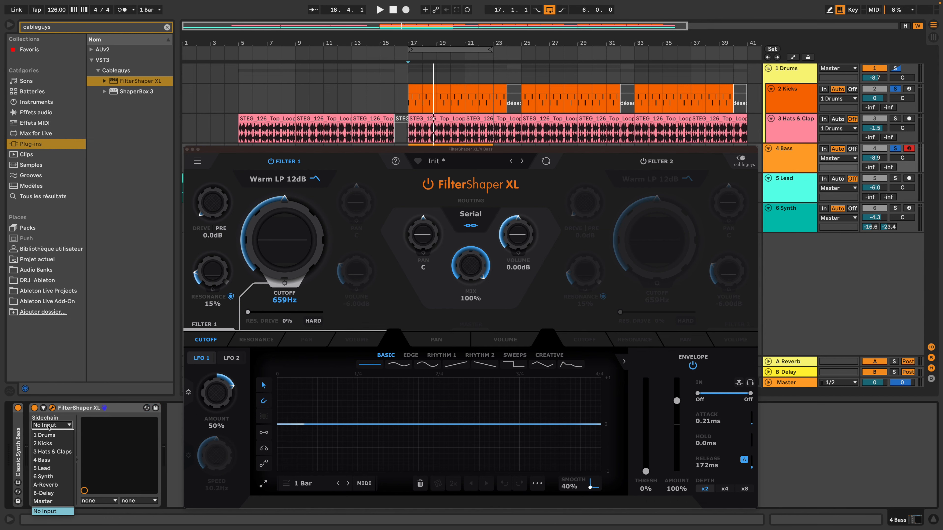
pyautogui.click(46, 444)
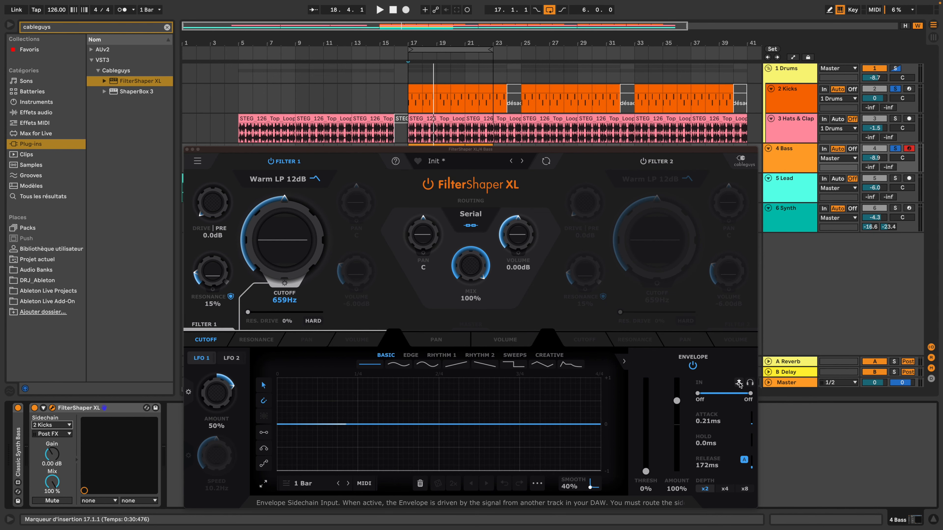
pyautogui.click(739, 384)
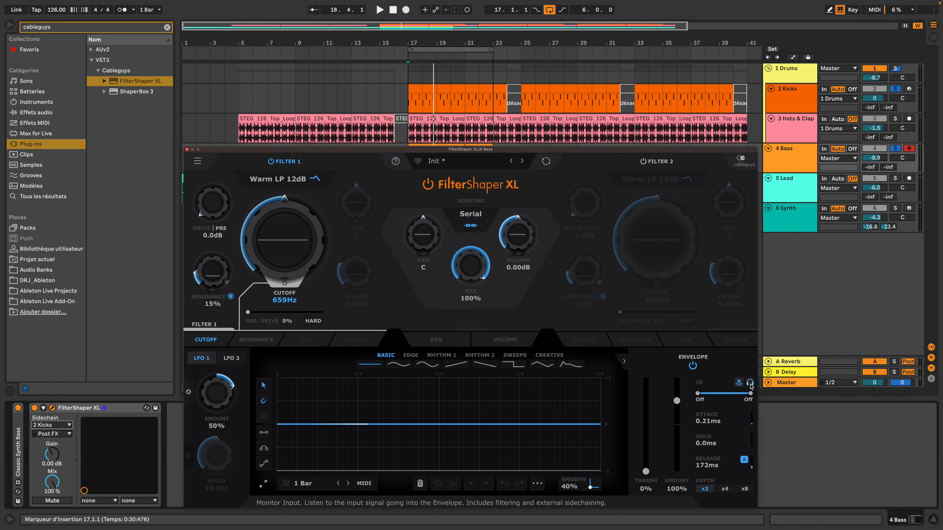
# Step: Try the sidechained envelope's threshold at 100% on the Bass track, settle it at 34%, and restart playback
pyautogui.press('space')
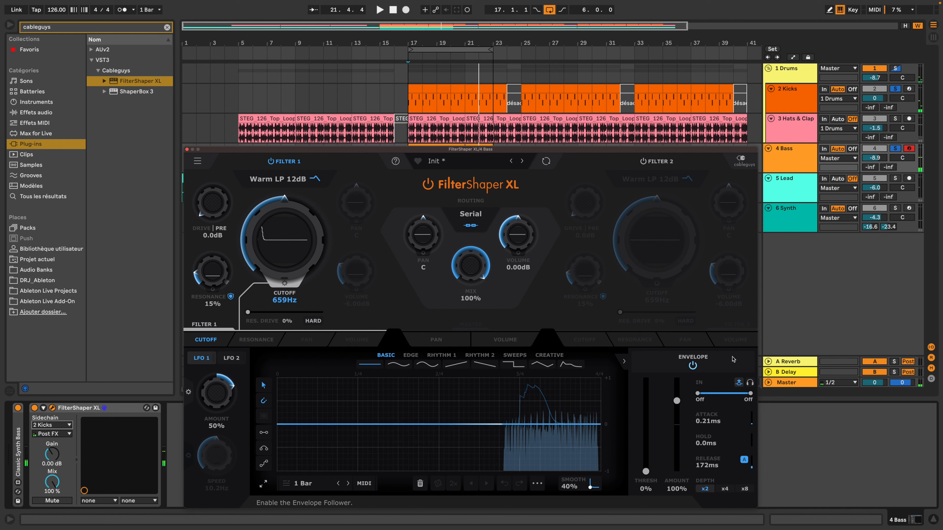
pyautogui.moveTo(645, 470); pyautogui.dragTo(645, 377)
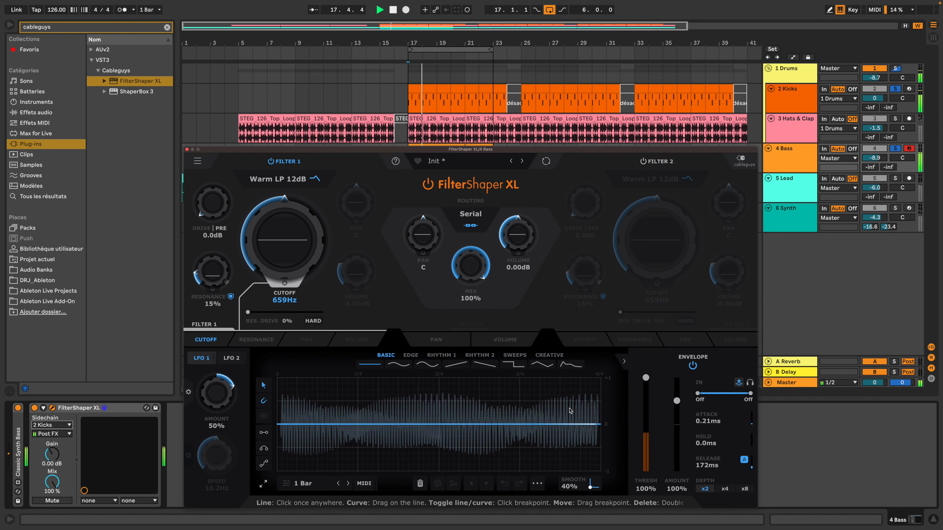
pyautogui.moveTo(645, 377); pyautogui.dragTo(645, 438)
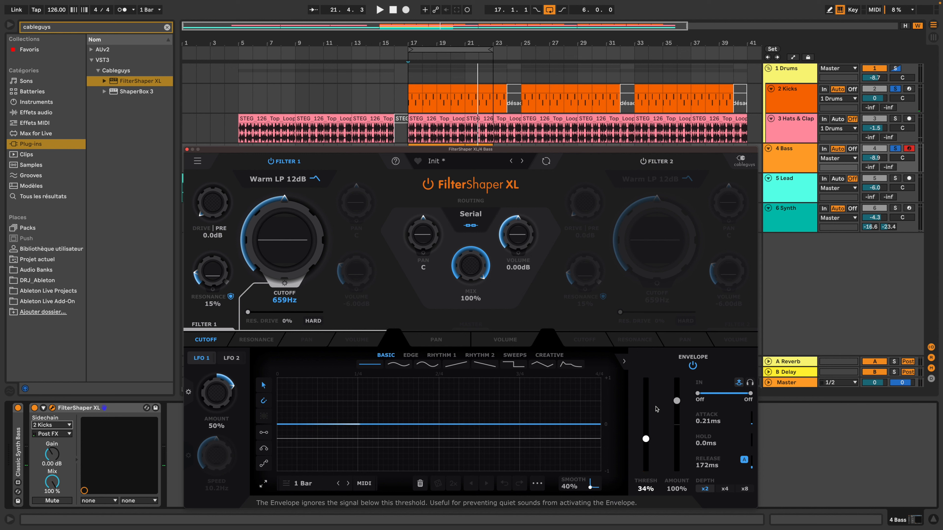
pyautogui.press('space')
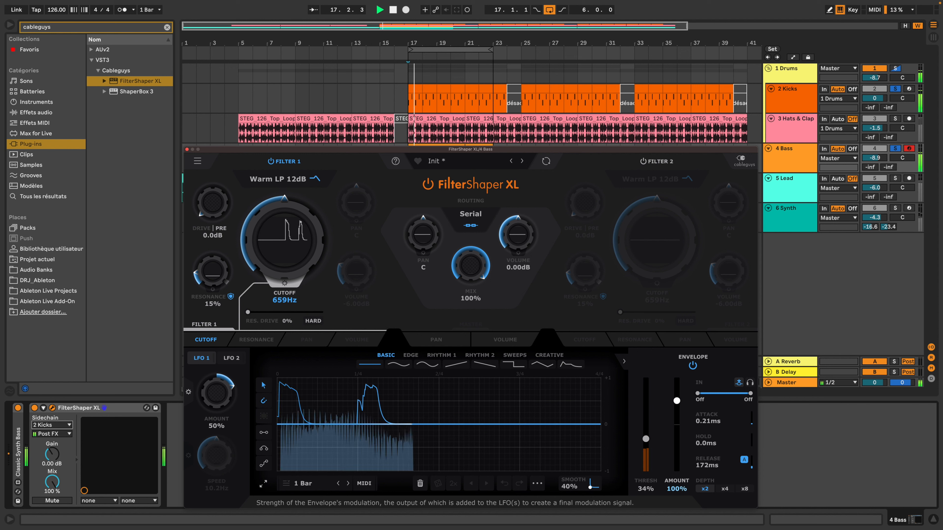
# Step: Try envelope amounts of 34%, 200% and -44% on the Bass track during playback, and settle the amount at -60%
pyautogui.moveTo(677, 401)
pyautogui.mouseDown()
pyautogui.moveTo(677, 381)
pyautogui.moveTo(676, 416)
pyautogui.mouseUp()
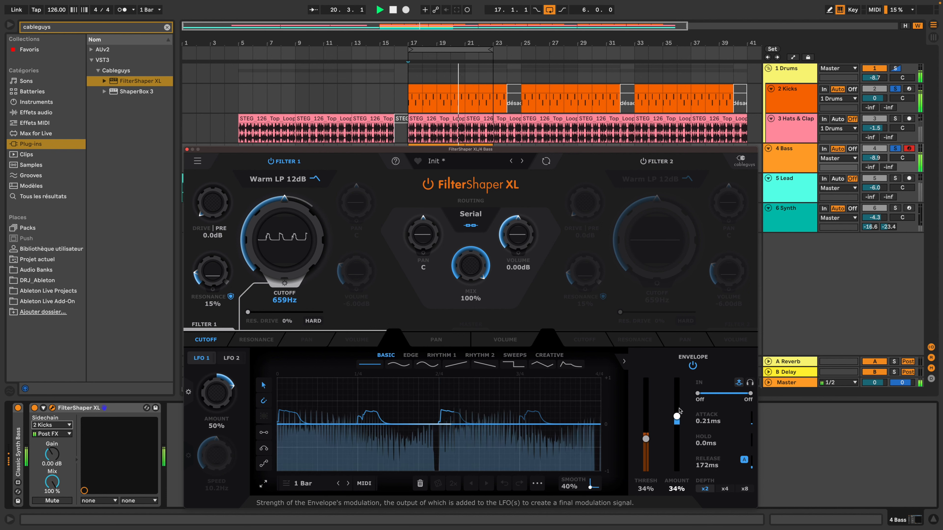
pyautogui.moveTo(676, 416); pyautogui.dragTo(677, 377)
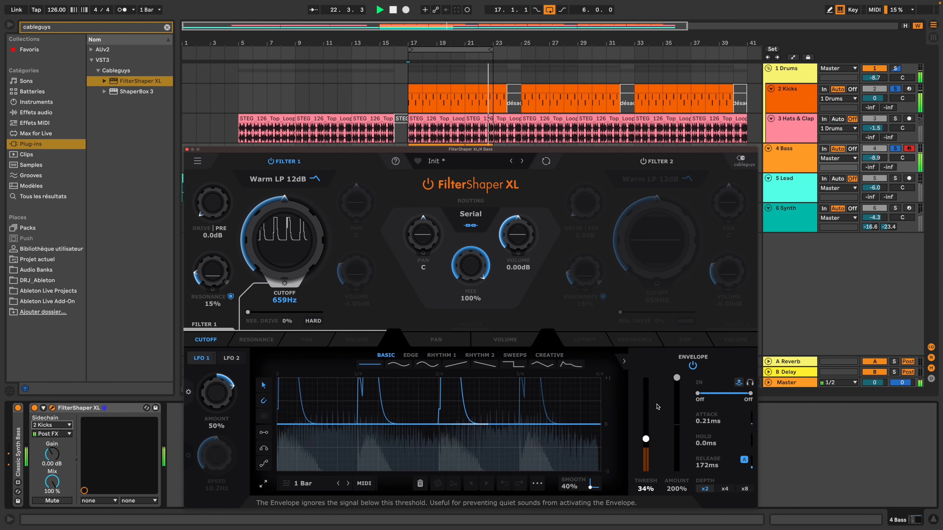
pyautogui.moveTo(676, 377); pyautogui.dragTo(676, 434)
pyautogui.press('space')
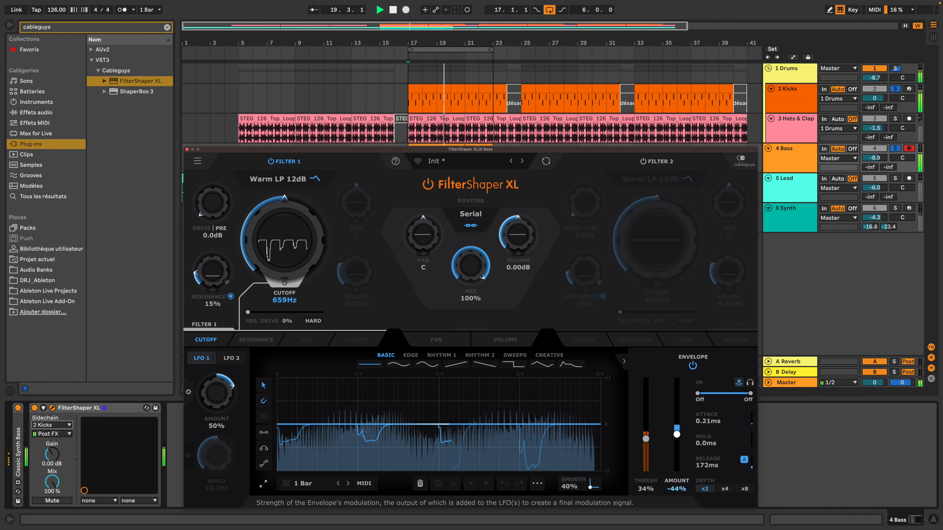
pyautogui.moveTo(677, 472); pyautogui.dragTo(676, 439)
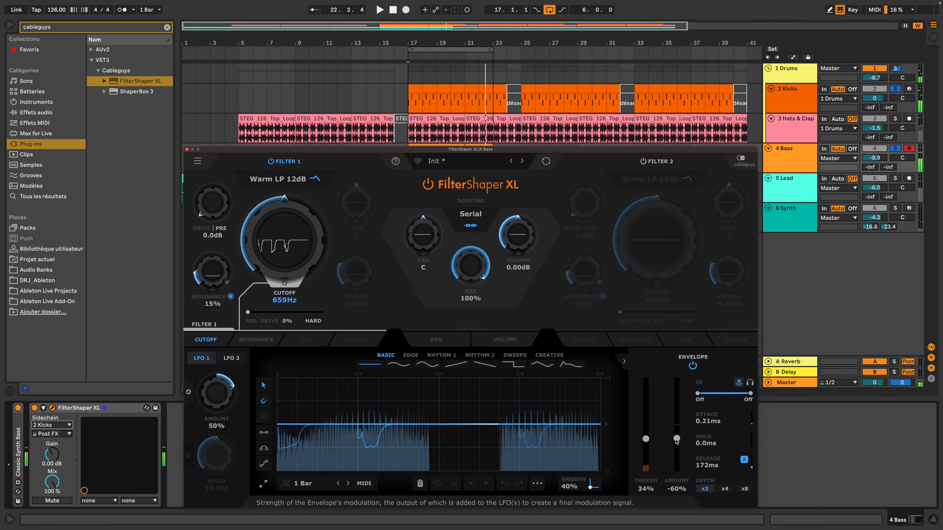
pyautogui.press('space')
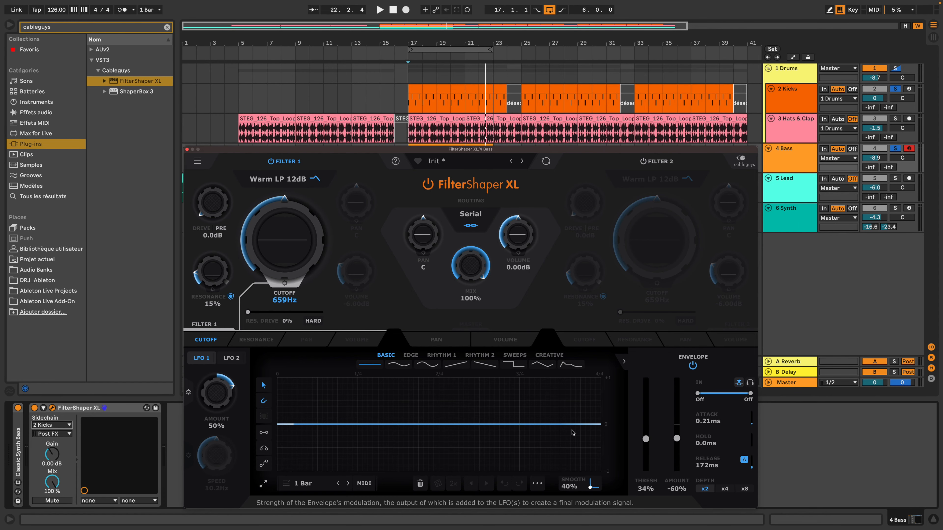
# Step: Solo the 5 Lead track, open its FilterShaper XL, and set the filter routing to Parallel
pyautogui.click(187, 150)
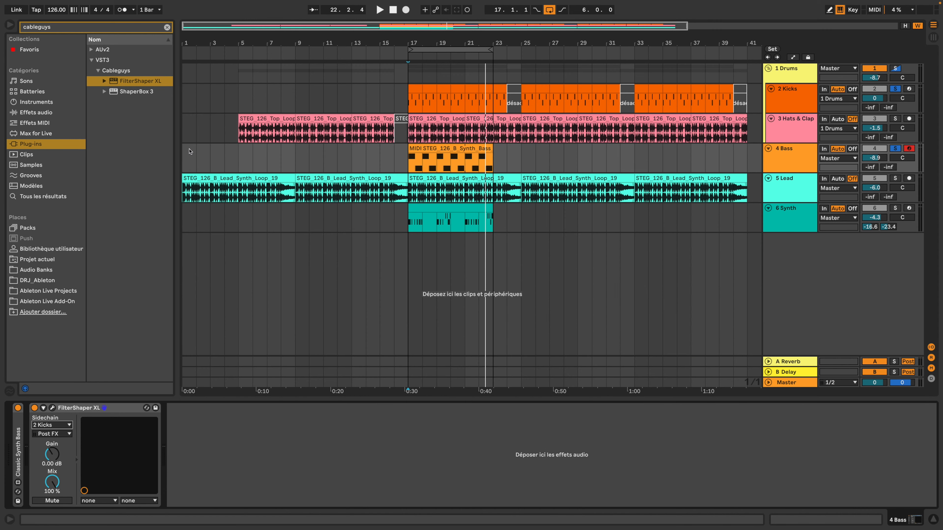
pyautogui.click(791, 182)
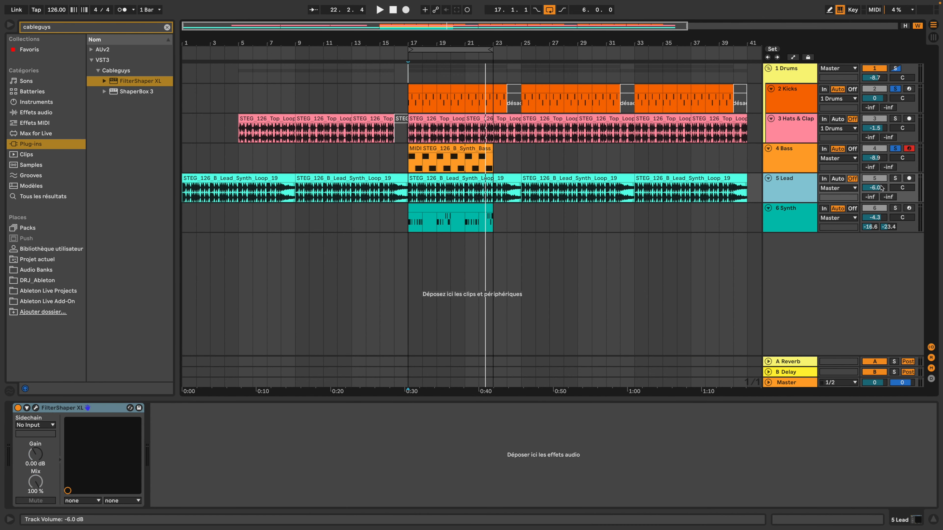
pyautogui.click(895, 178)
pyautogui.press('super+alt+p')
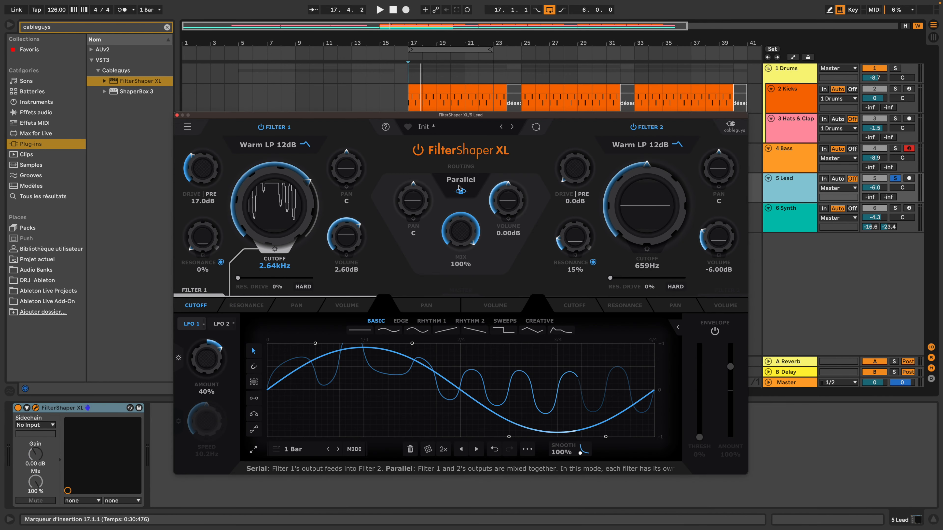
pyautogui.click(464, 184)
pyautogui.click(457, 218)
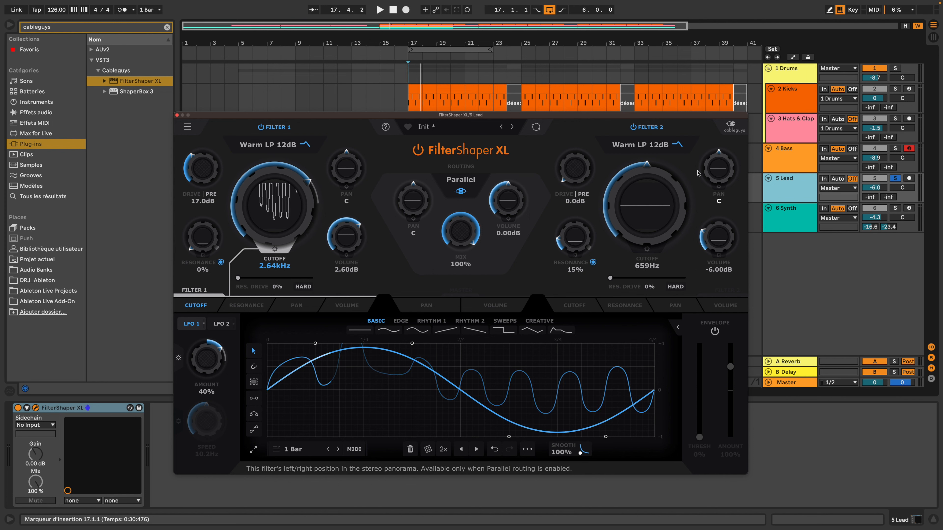
# Step: During playback, modulate Filter 1's pan with a sine LFO and Filter 2's pan with the basic wave that has curved, pointed peaks
pyautogui.click(296, 305)
pyautogui.press('space')
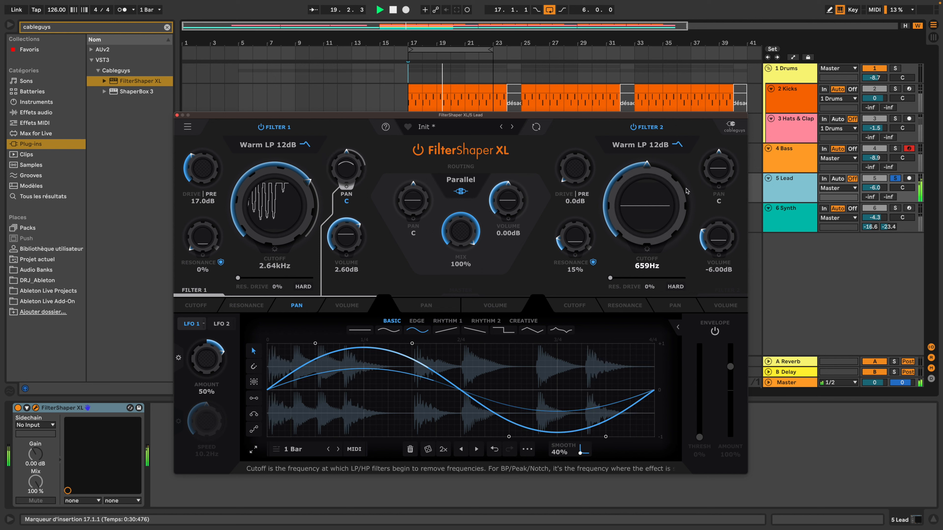
pyautogui.click(675, 305)
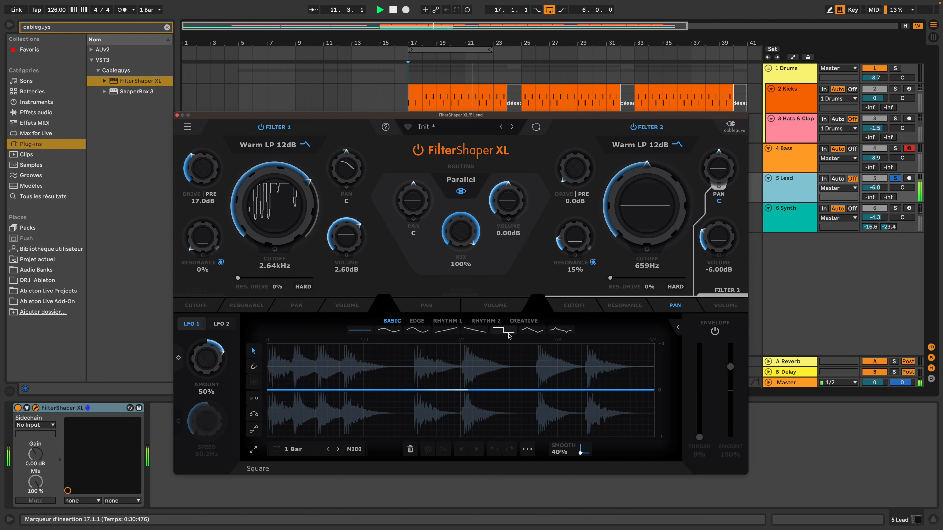
pyautogui.click(558, 330)
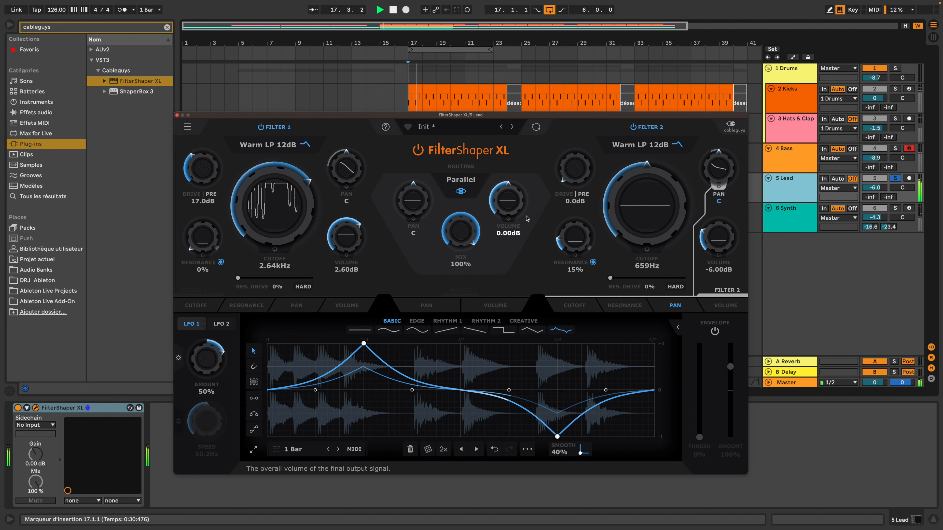
# Step: Raise Filter 2's drive to 18.7 dB and try its filter type as Warm LP 24dB and Clean Notch 12dB
pyautogui.moveTo(574, 168); pyautogui.dragTo(575, 147)
pyautogui.click(640, 144)
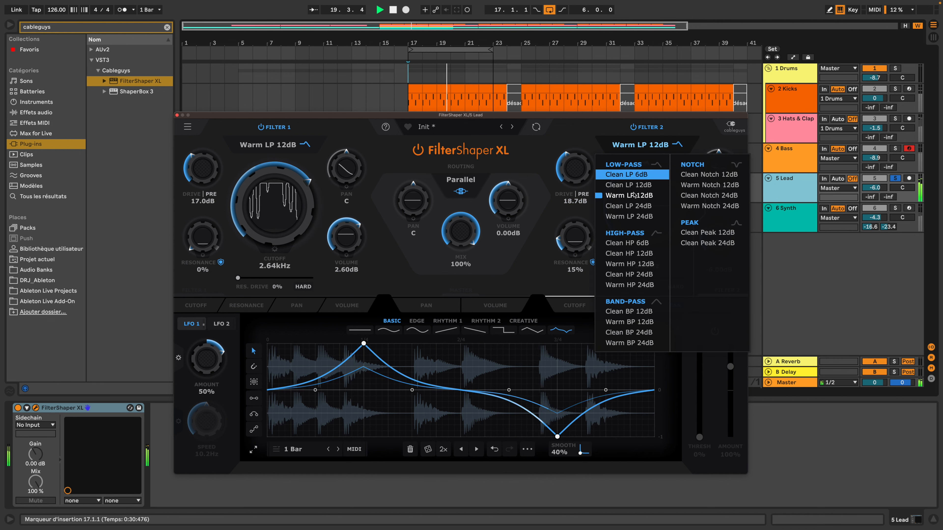
pyautogui.click(630, 216)
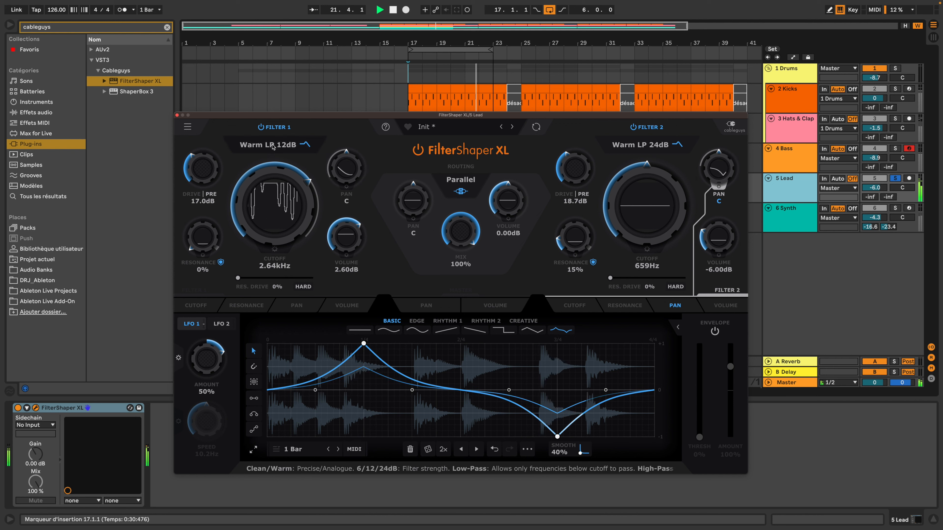
pyautogui.click(642, 145)
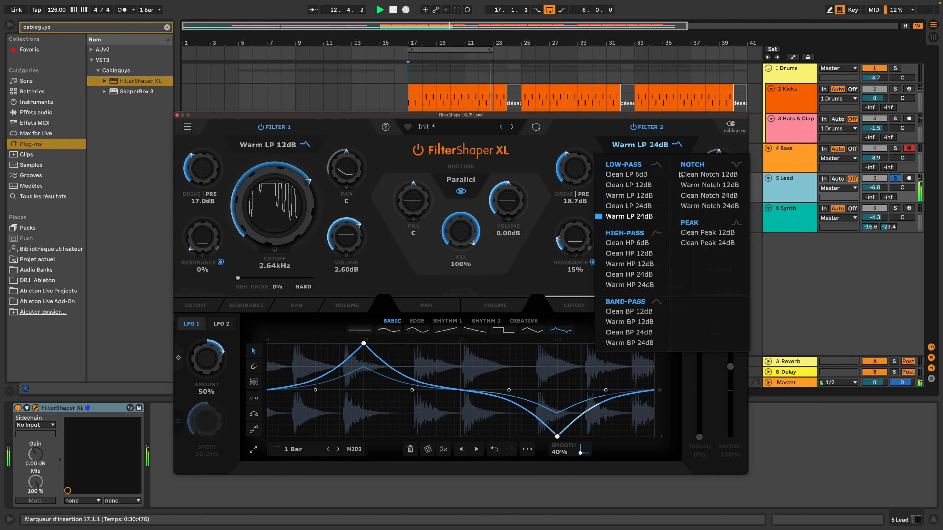
pyautogui.click(698, 174)
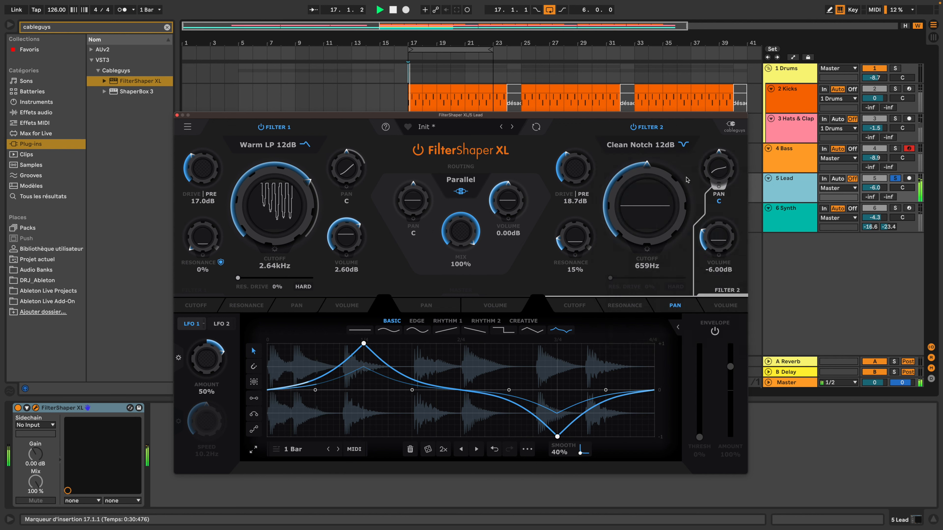
# Step: Set Filter 2's type to Clean Peak 24dB and raise Filter 1's drive to 27.8 dB
pyautogui.click(648, 152)
pyautogui.click(688, 243)
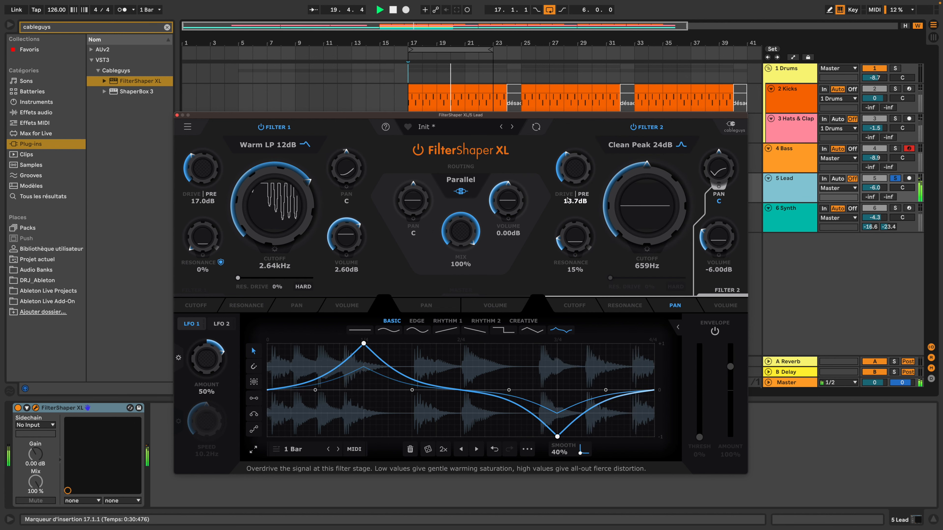
pyautogui.moveTo(202, 169); pyautogui.dragTo(203, 140)
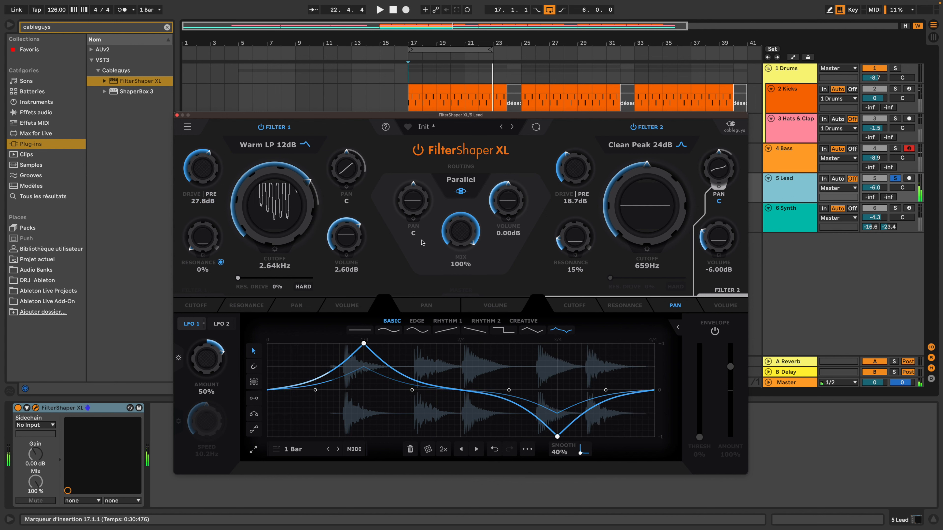
# Step: Add FilterShaper XL to the Master track, place it before the Limiter, and open its window
pyautogui.click(793, 100)
pyautogui.click(785, 129)
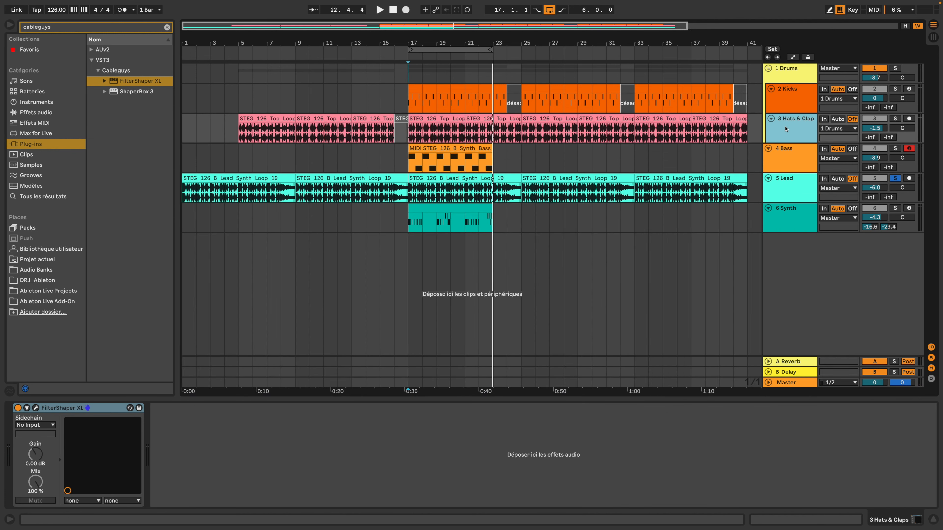
pyautogui.click(609, 224)
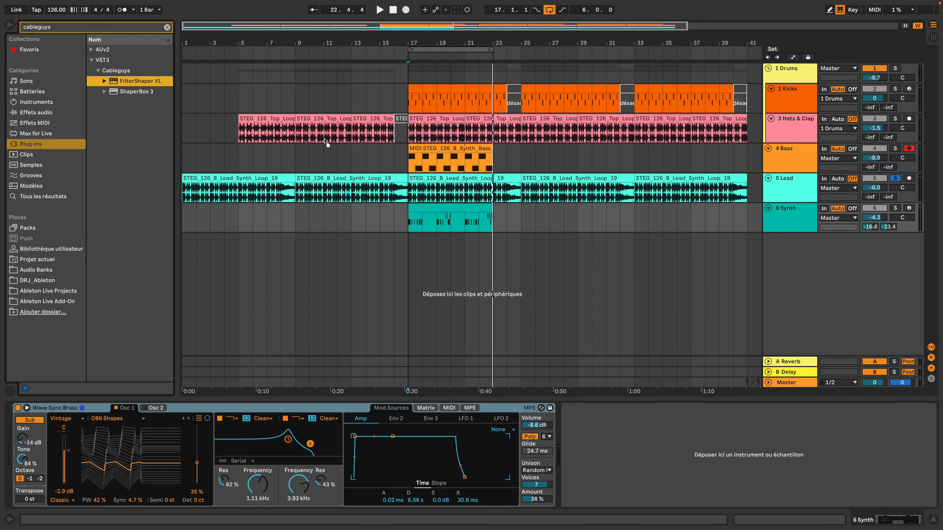
pyautogui.click(766, 385)
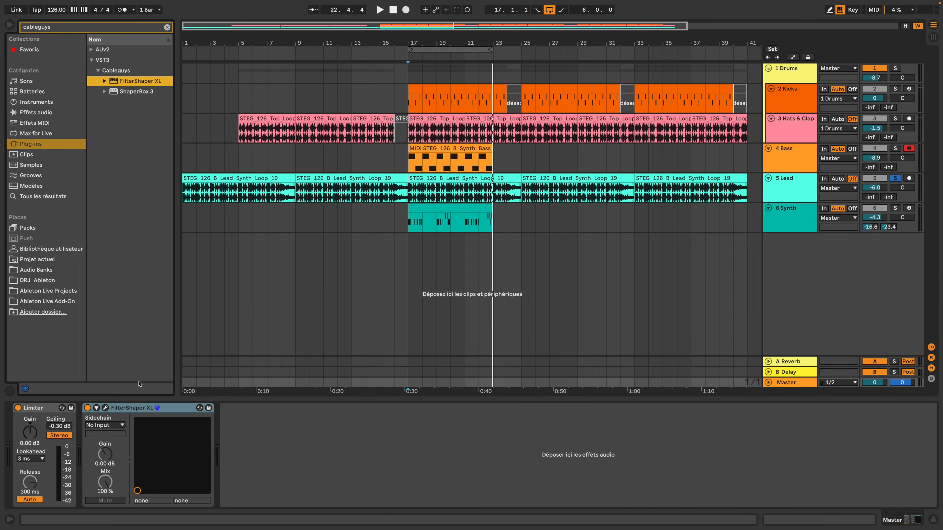
pyautogui.moveTo(136, 408); pyautogui.dragTo(22, 409)
pyautogui.click(36, 408)
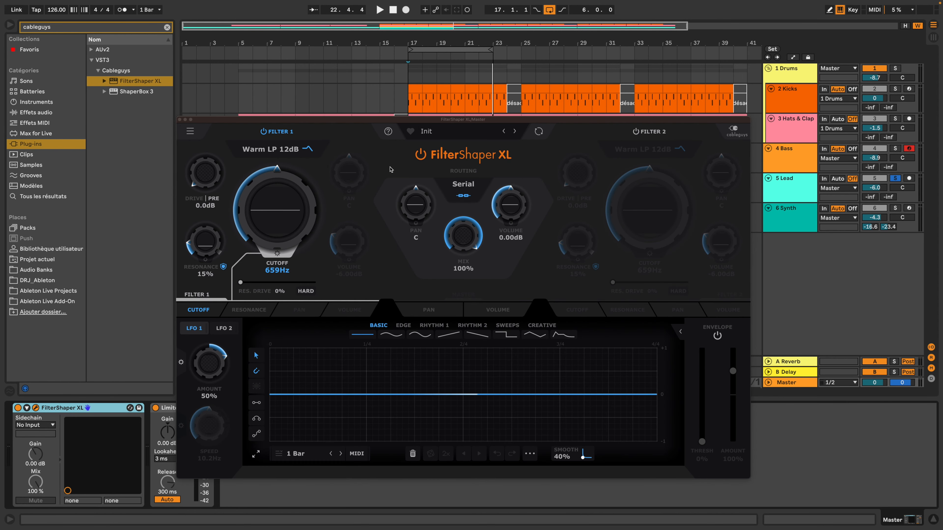
# Step: Browse the Thin category in FilterShaper XL's preset browser, then return to the main view without loading a preset
pyautogui.click(426, 131)
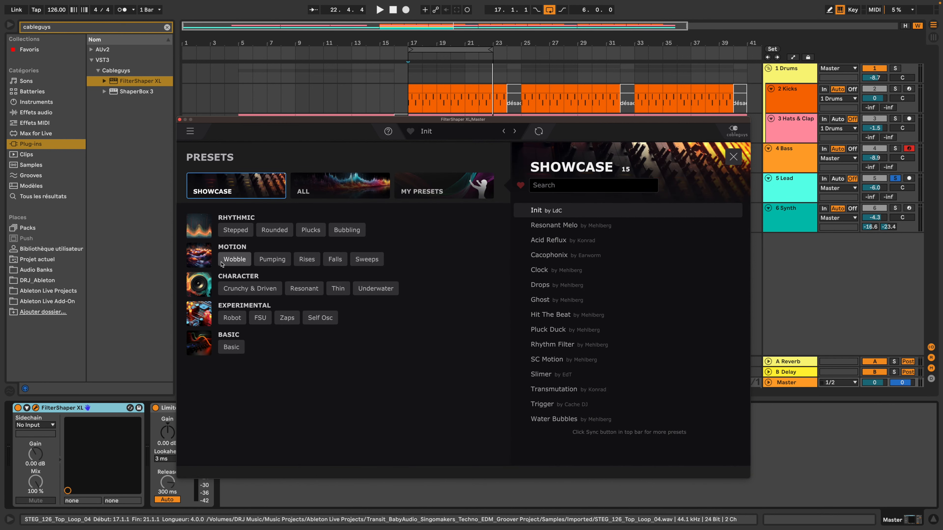
pyautogui.click(338, 289)
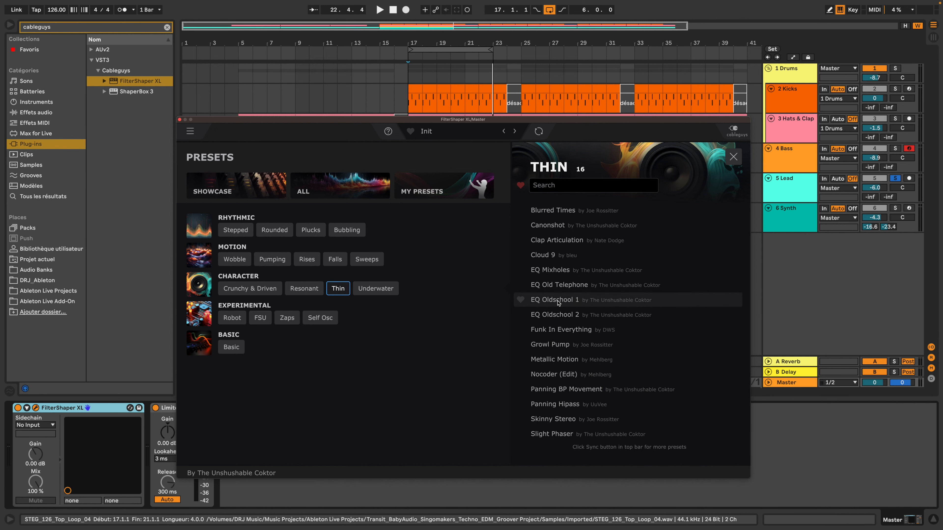
pyautogui.click(463, 132)
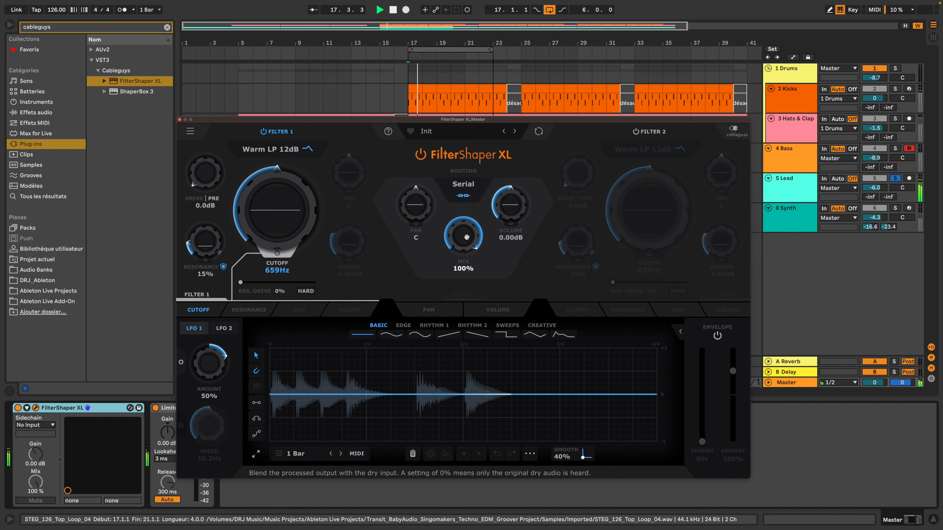
# Step: During playback, lower FilterShaper XL's overall Mix to 81% and then 0%, stop playback, and close the plugin window
pyautogui.moveTo(466, 237)
pyautogui.mouseDown()
pyautogui.moveTo(466, 259)
pyautogui.moveTo(466, 230)
pyautogui.mouseUp()
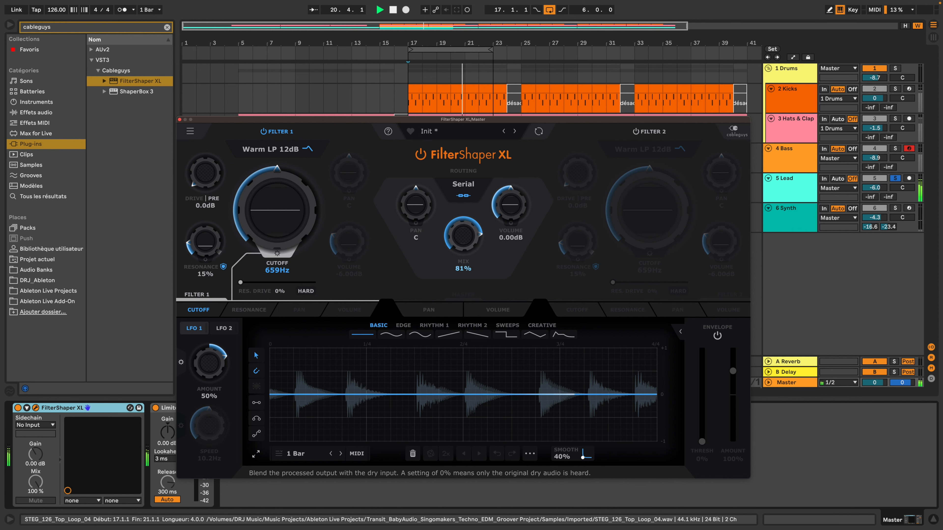
pyautogui.moveTo(466, 238); pyautogui.dragTo(466, 260)
pyautogui.press('space')
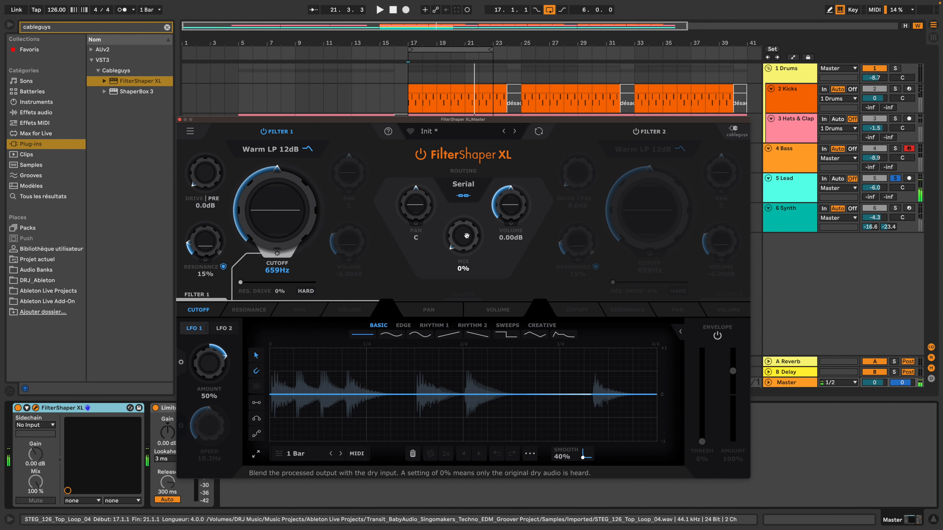
pyautogui.click(180, 120)
# Step: Show automation, unfold the Master track, and draw a FilterShaper XL Mix ramp from 0 at bar 19 to about 0.98 at bar 22
pyautogui.click(792, 58)
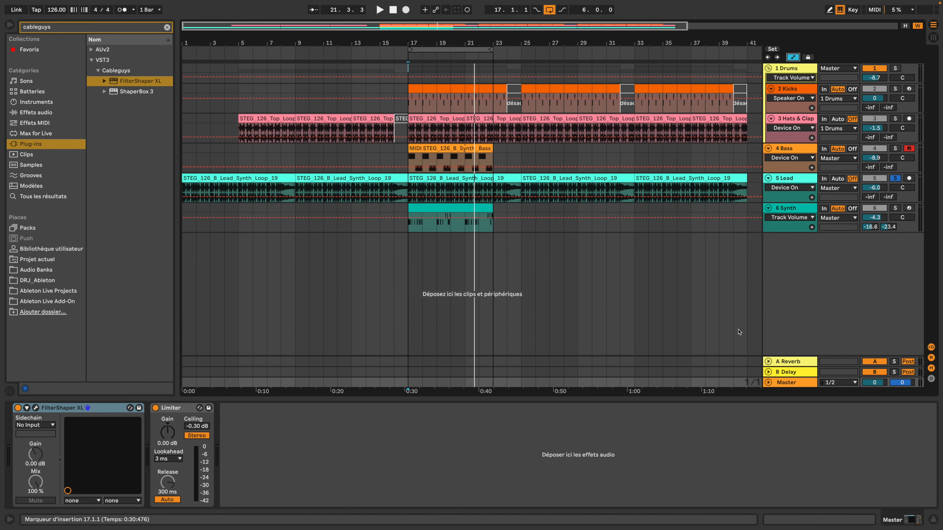
pyautogui.click(768, 383)
pyautogui.click(437, 386)
pyautogui.moveTo(478, 386); pyautogui.dragTo(478, 341)
# Step: Play from bar 17 and watch the automated Mix knob in the Master's FilterShaper XL beside the ramp, then close the plugin window
pyautogui.click(407, 299)
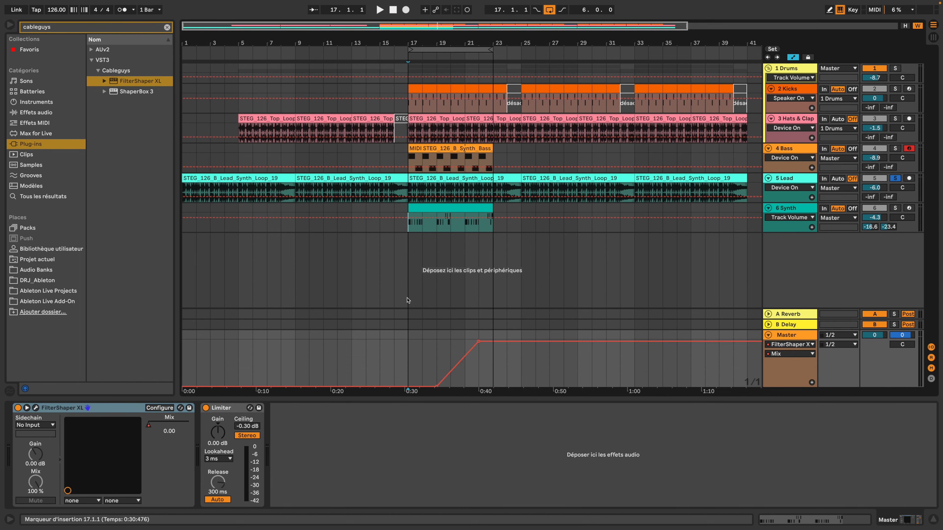
pyautogui.press('space')
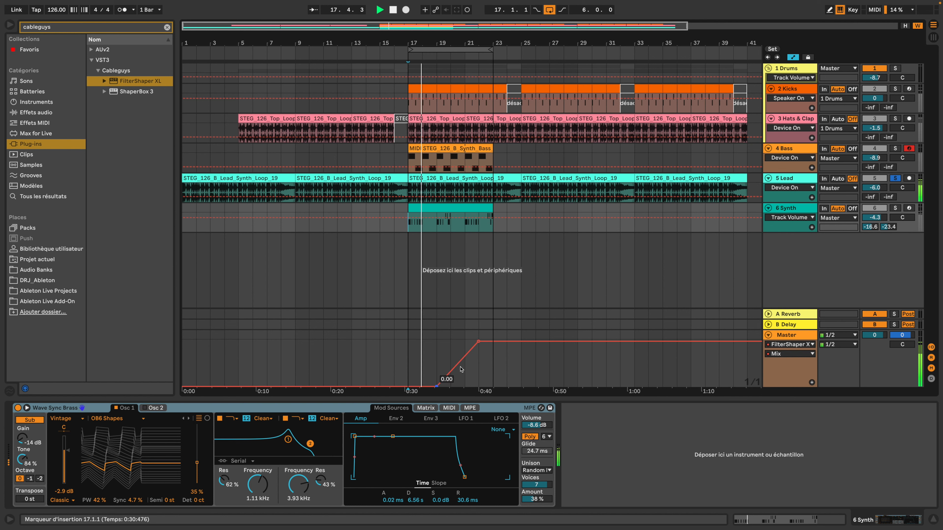
pyautogui.click(792, 372)
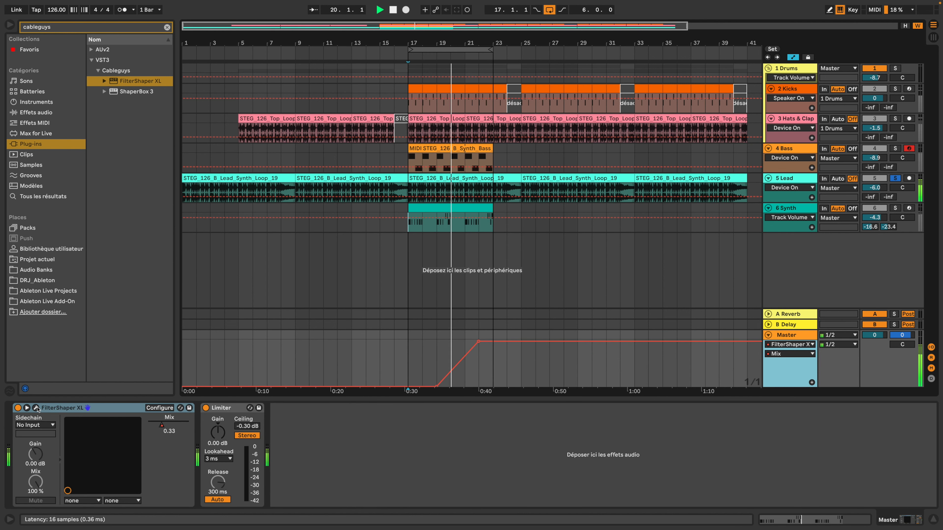
pyautogui.click(35, 408)
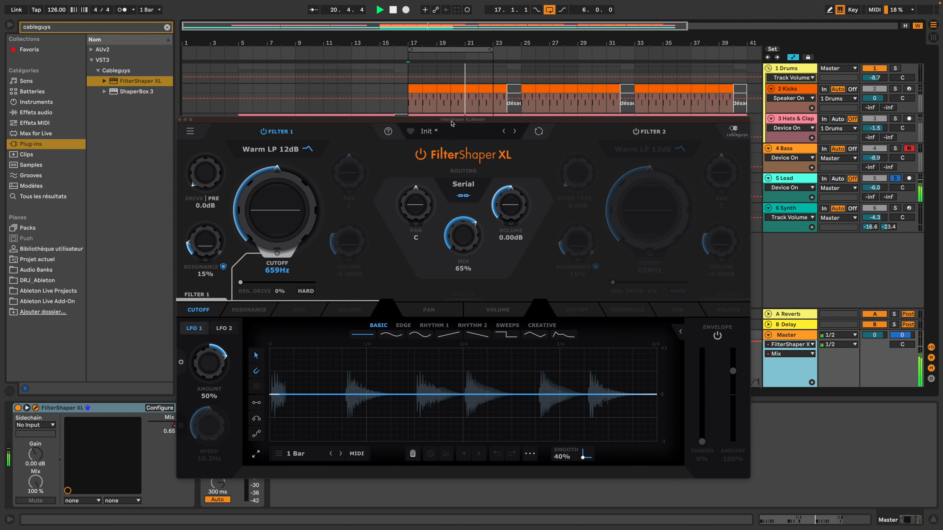
pyautogui.moveTo(452, 122); pyautogui.dragTo(445, 363)
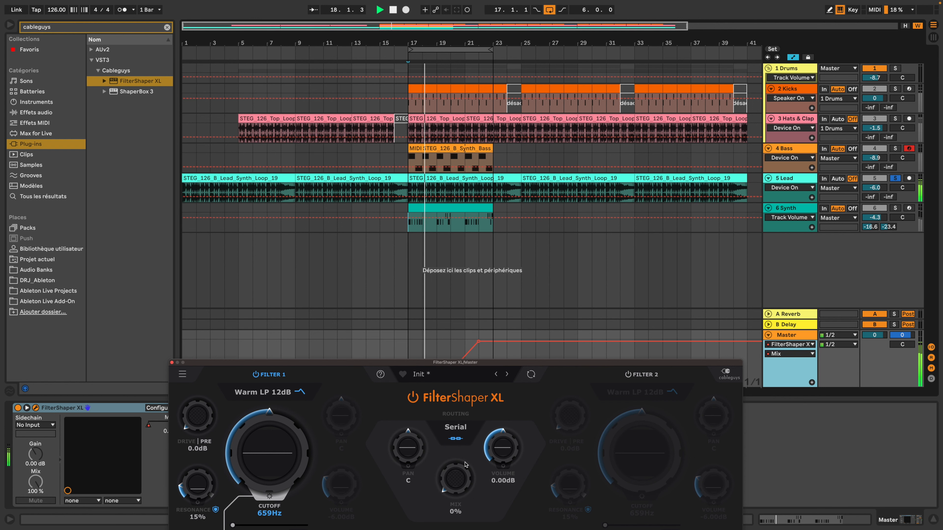
pyautogui.moveTo(539, 363); pyautogui.dragTo(619, 116)
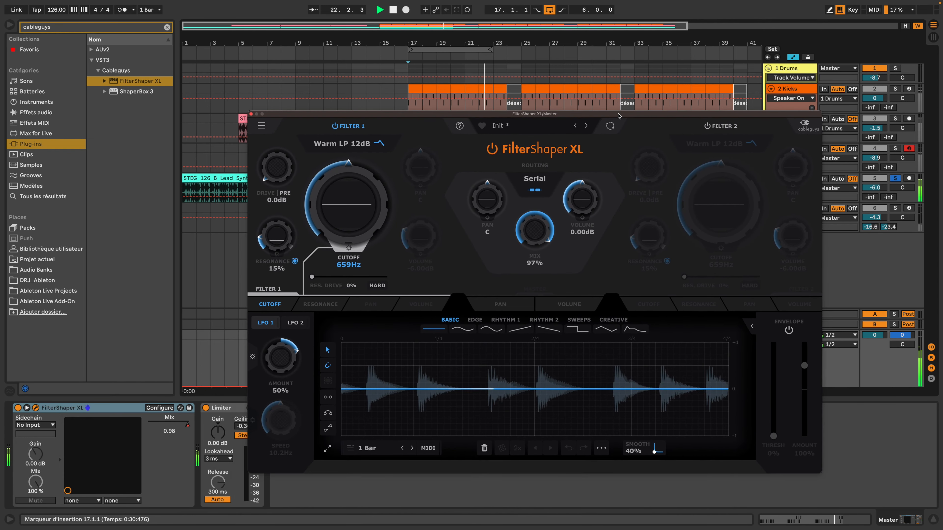
pyautogui.click(251, 115)
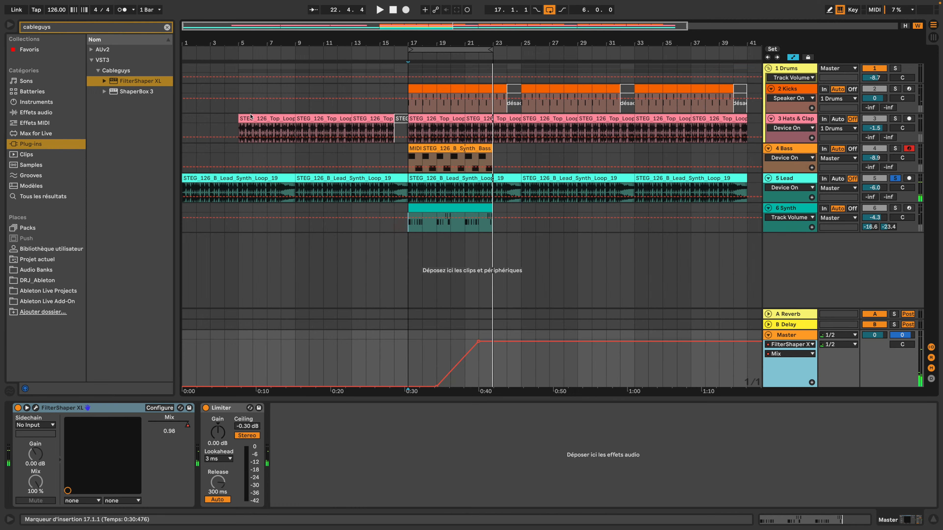